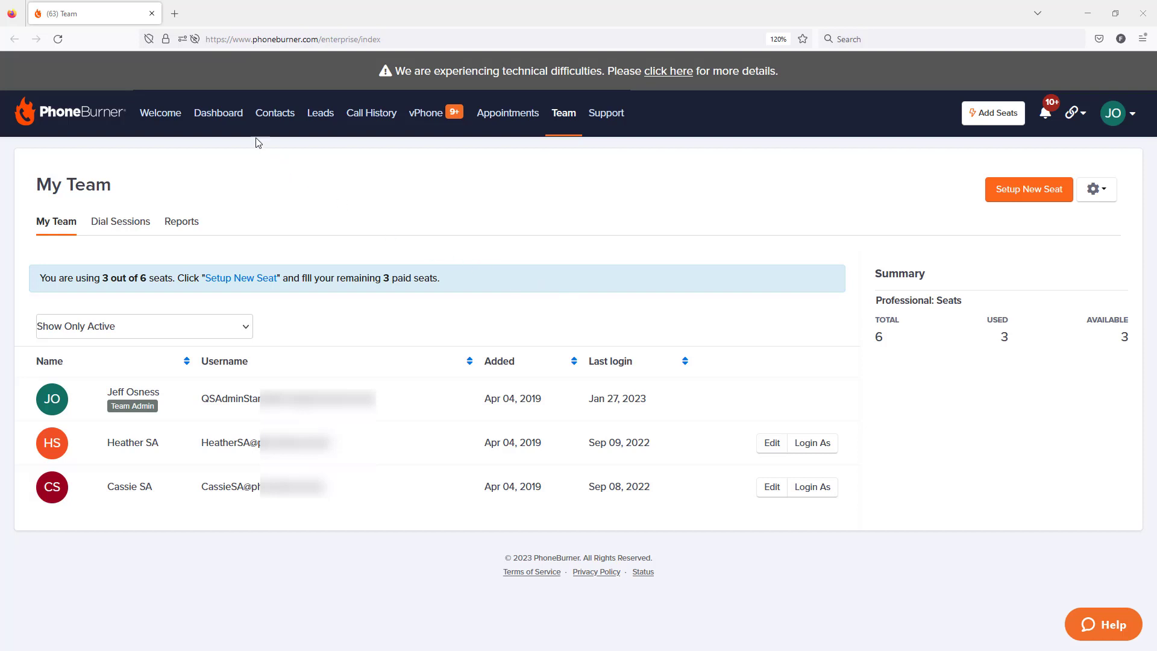
- Show only the contacts in the Contacts folder from the Folders list
left_click(274, 116)
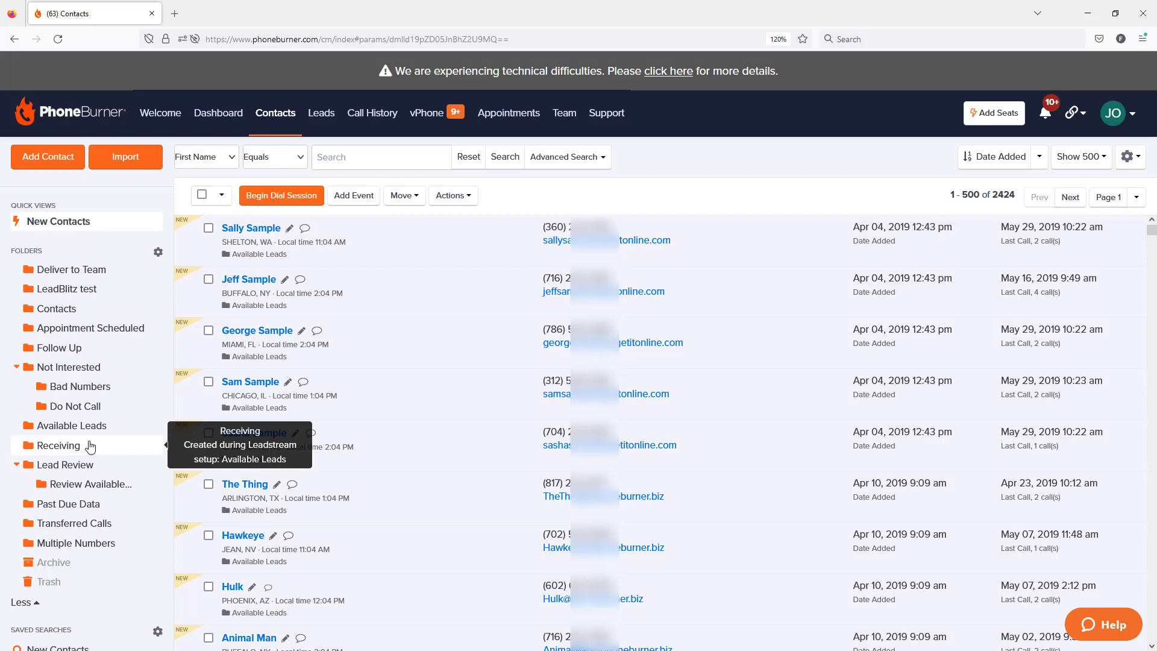
left_click(75, 313)
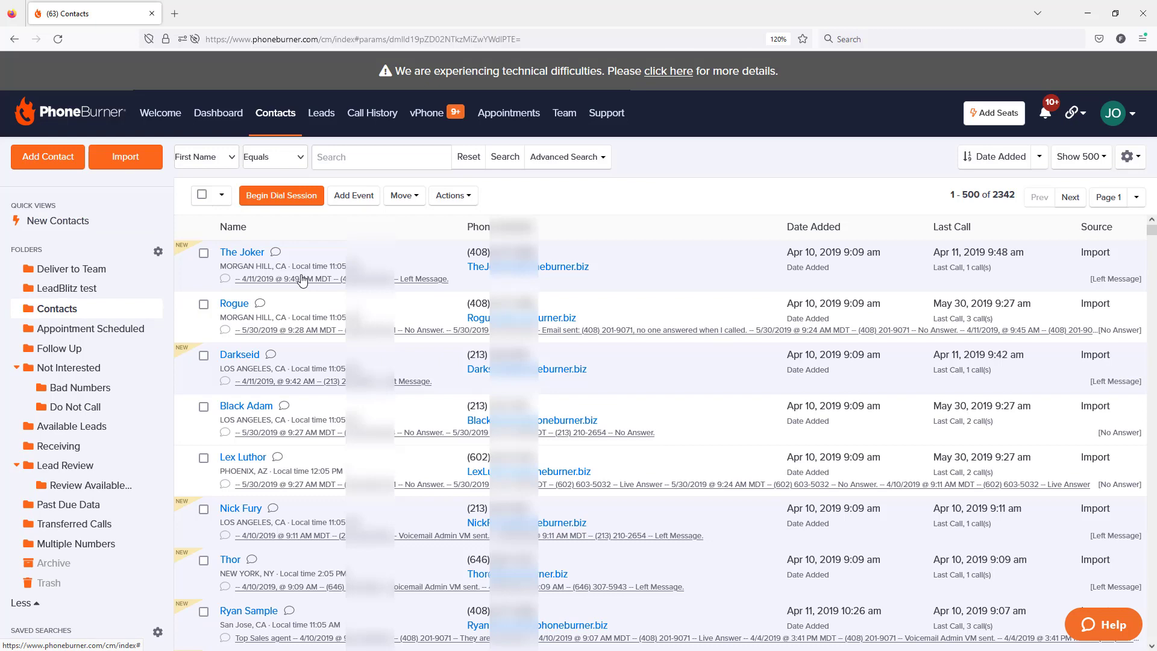
left_click(234, 305)
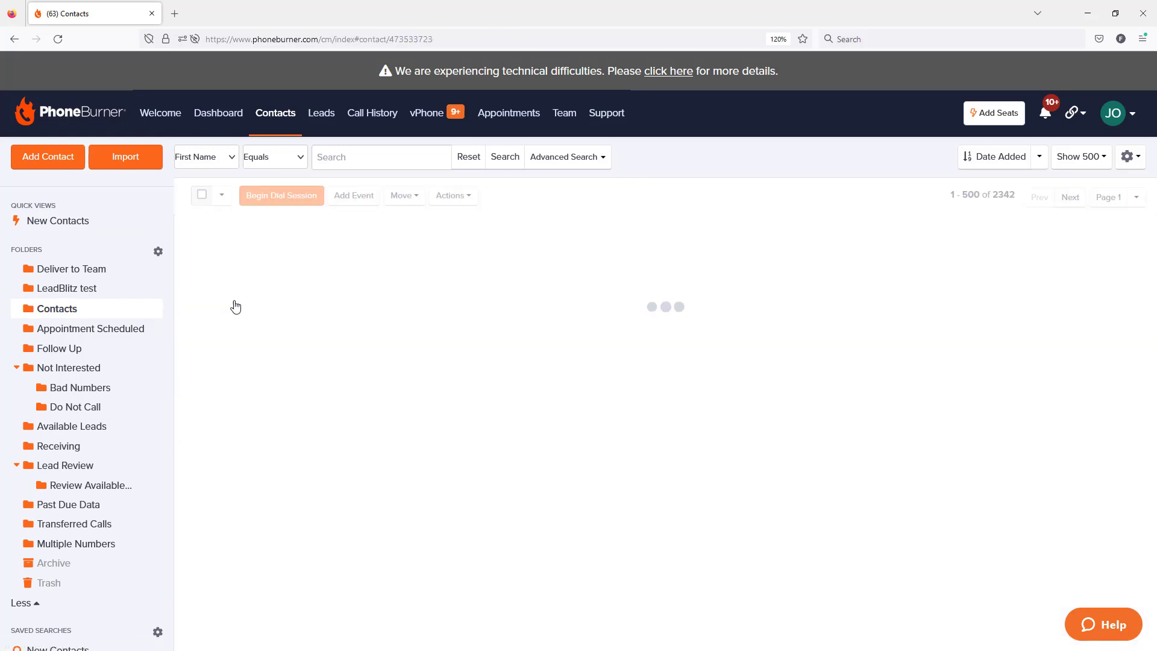
scroll(512, 474, "down", 3)
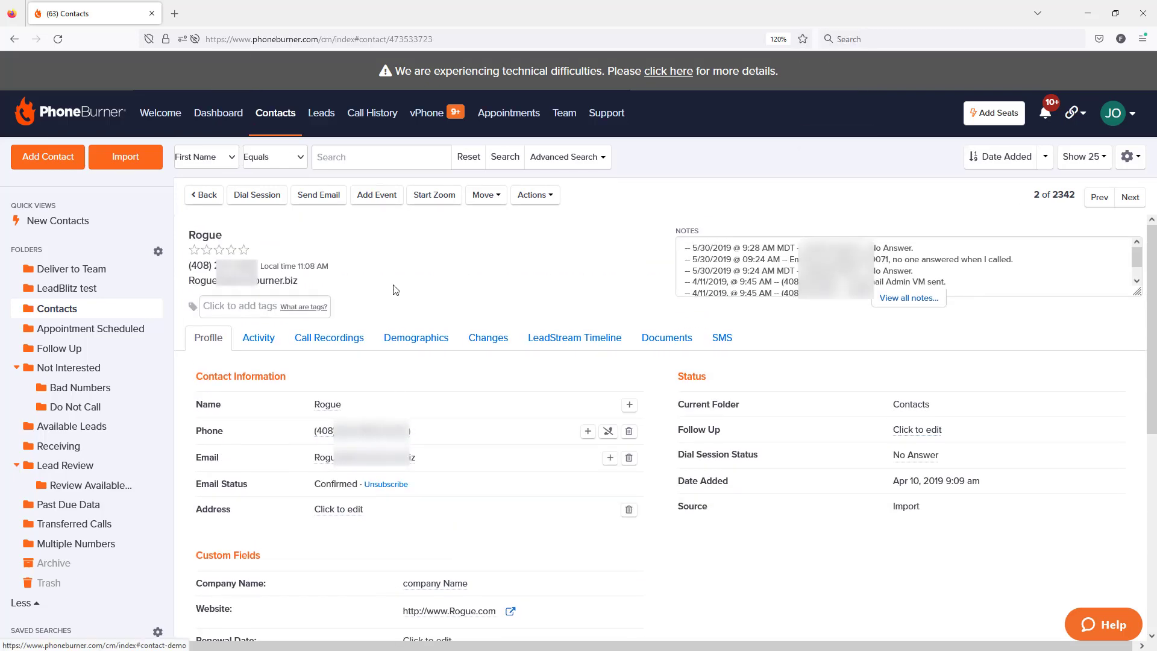
left_click(205, 196)
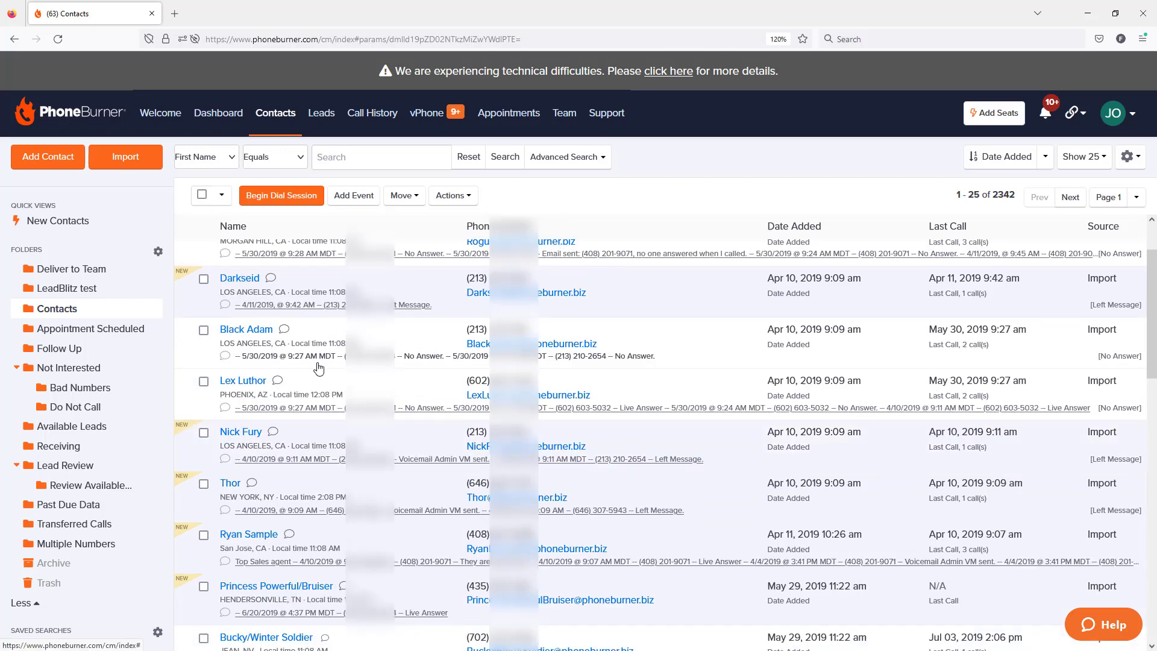
scroll(320, 362, "up", 2)
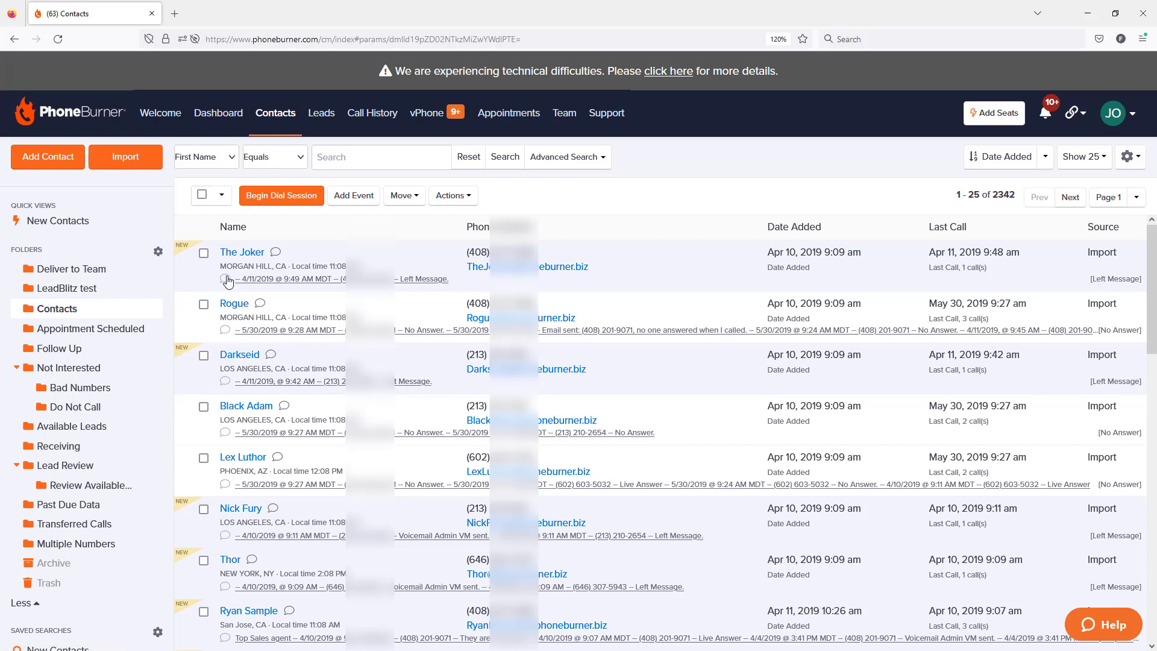
- Tick The Joker, Rogue and Darkseid, then select all 25 contacts on the page
left_click(204, 255)
left_click(203, 304)
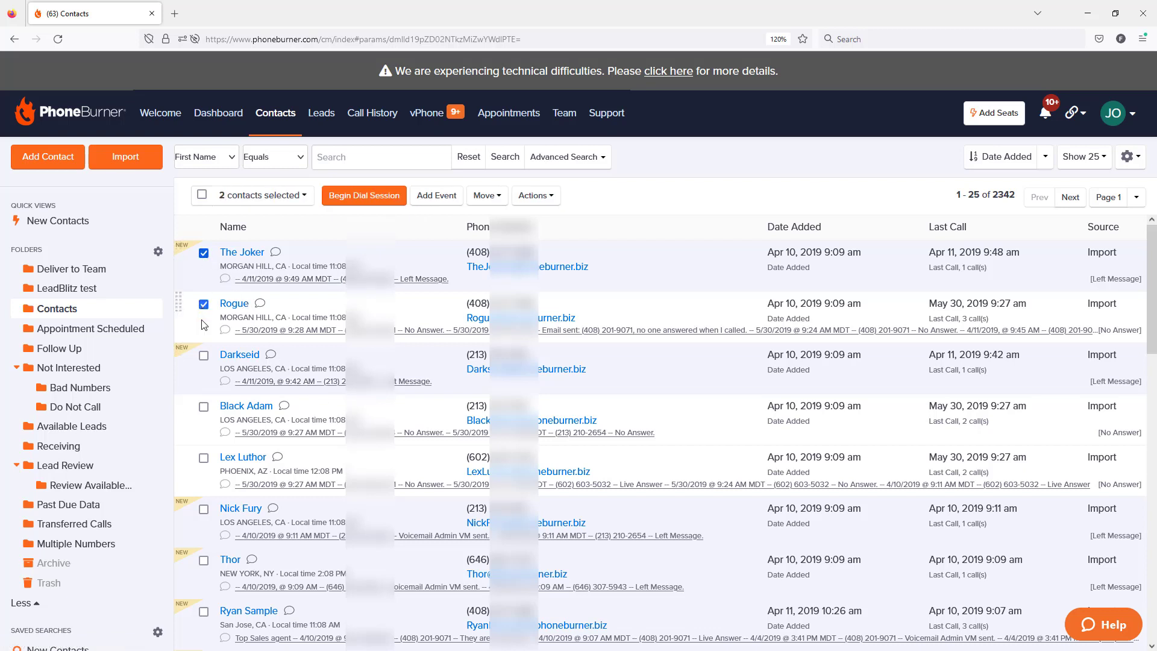
left_click(203, 356)
left_click(203, 195)
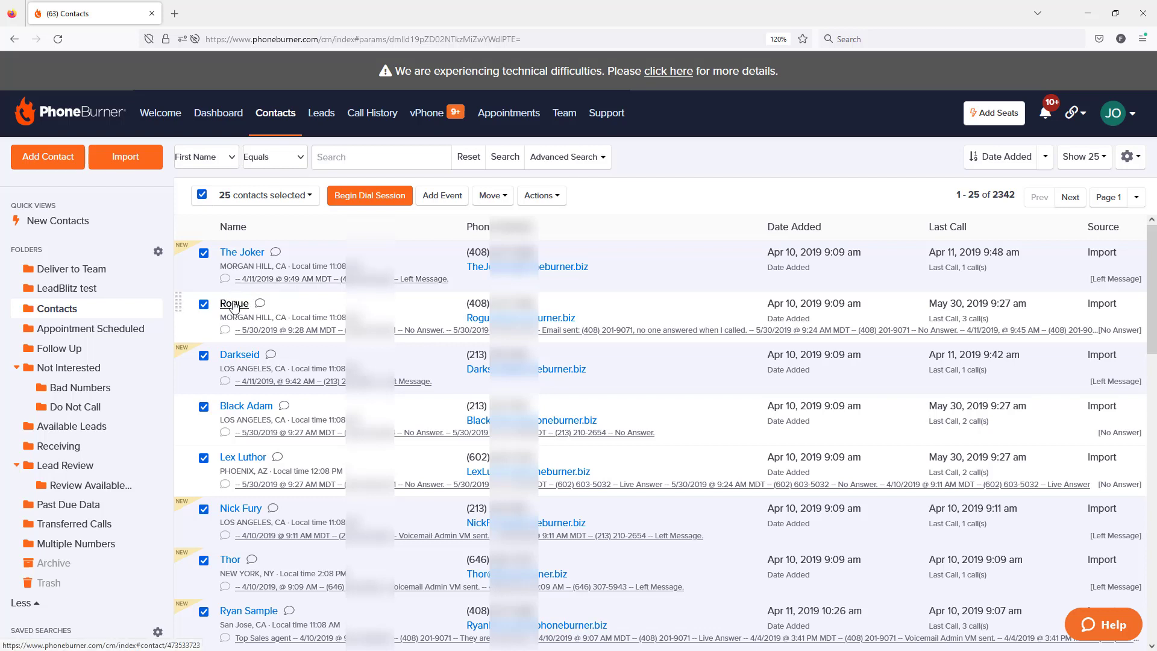
- Begin a dial session with the selected contacts and load the Follow Up Calls preset
left_click(353, 204)
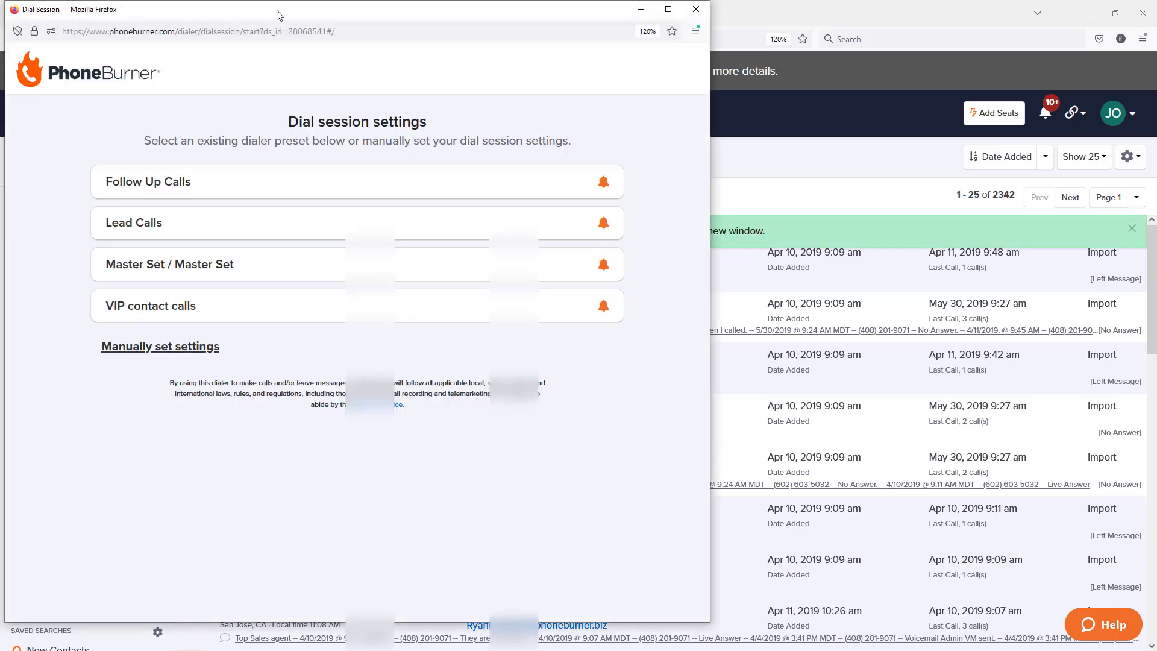
left_click_drag(279, 14, 551, 37)
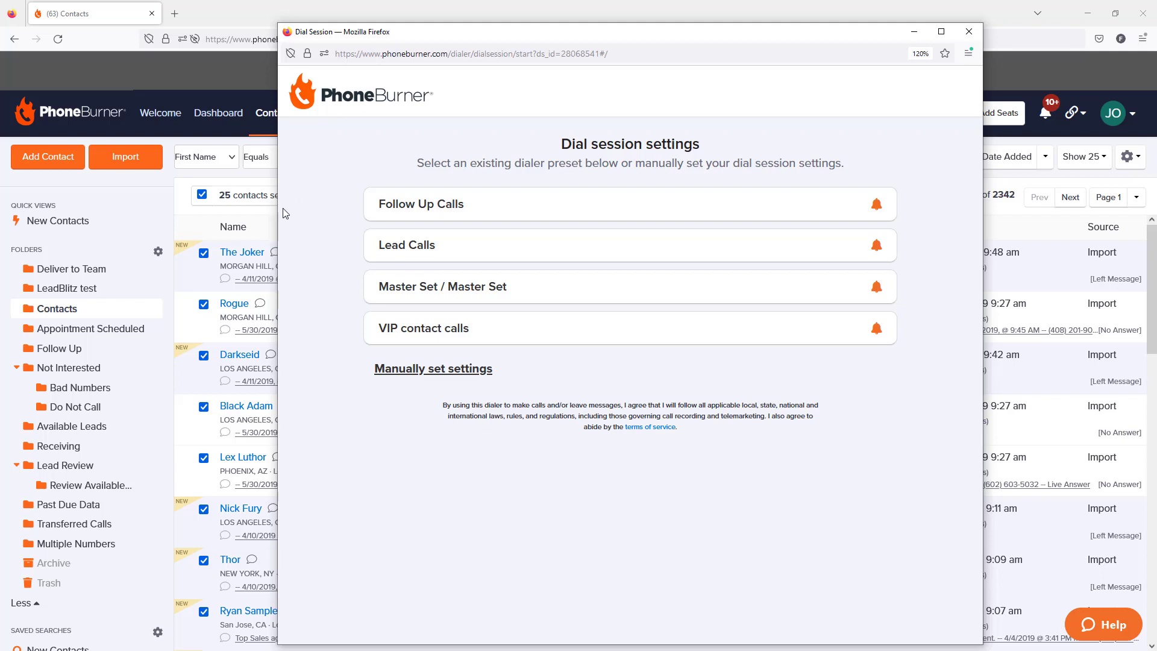
left_click(416, 207)
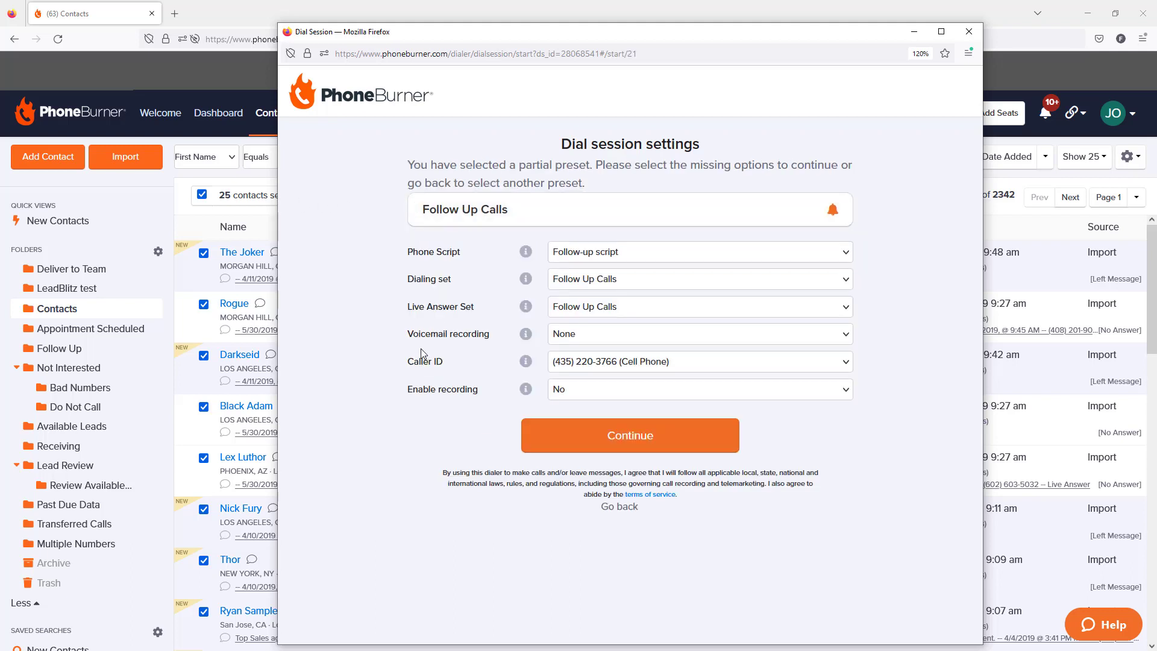
- Leave the dialing set on Follow Up Calls and choose Admin VM as the voicemail recording
left_click(591, 282)
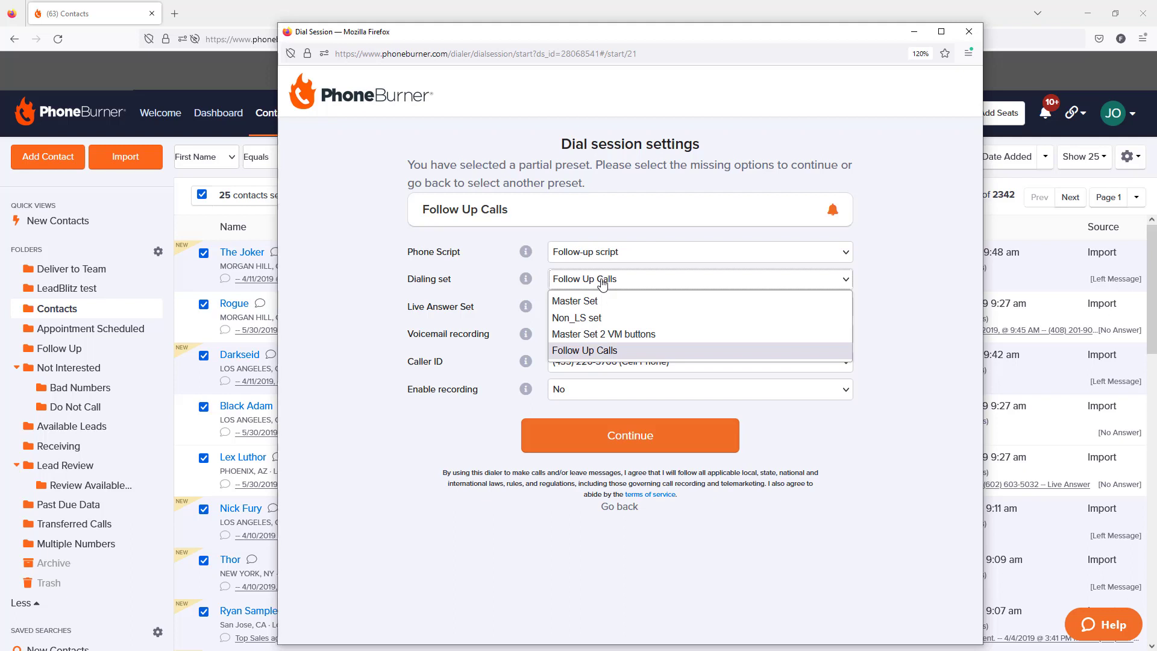
left_click(922, 279)
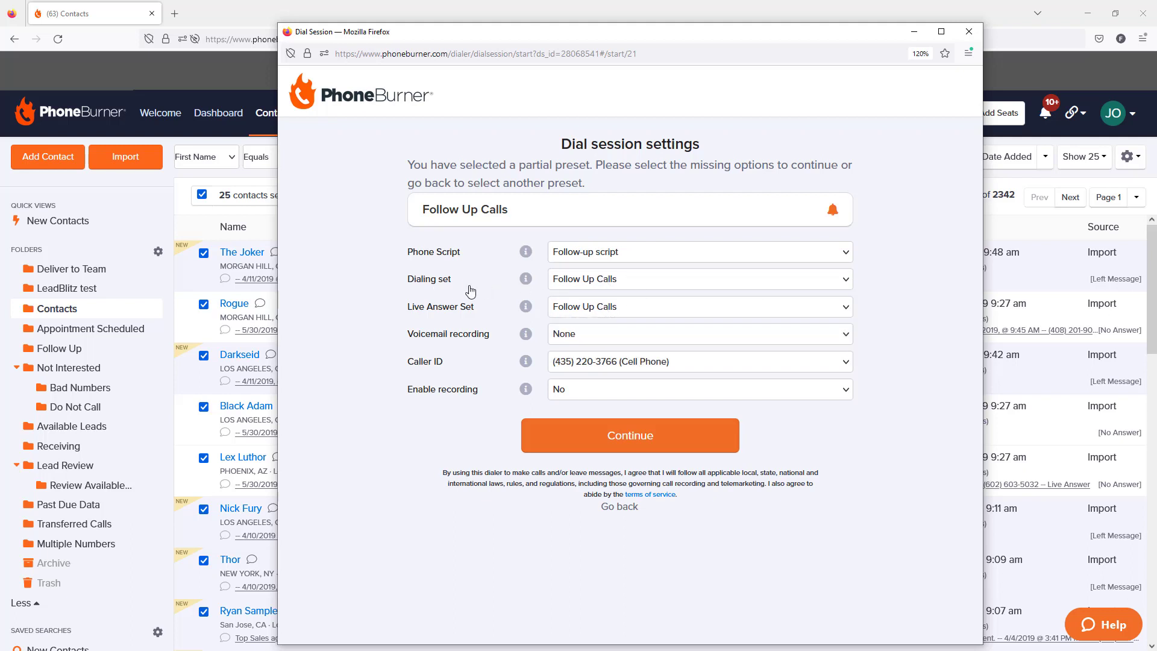
left_click_drag(469, 290, 410, 284)
left_click_drag(460, 313, 464, 345)
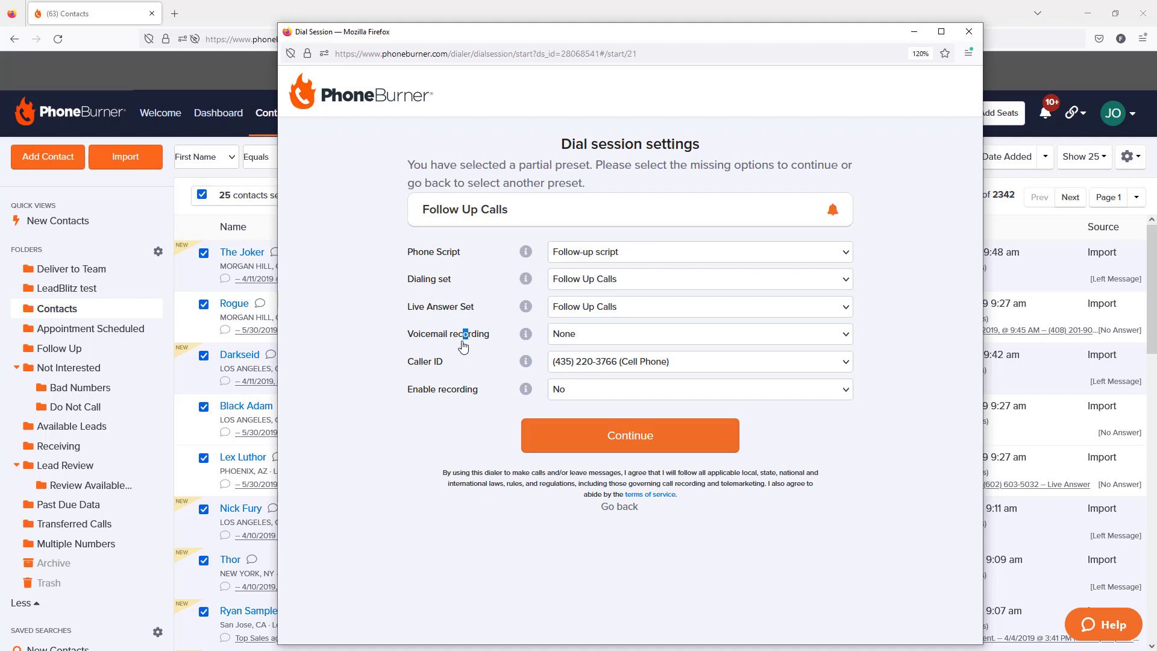
left_click(567, 340)
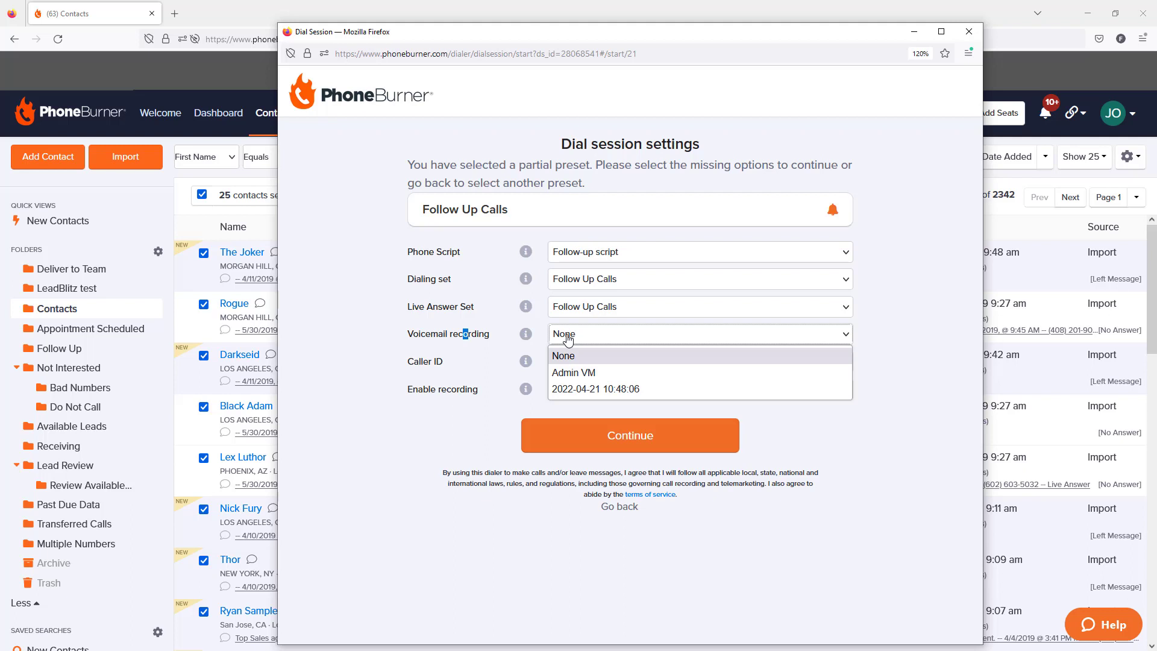
left_click(564, 373)
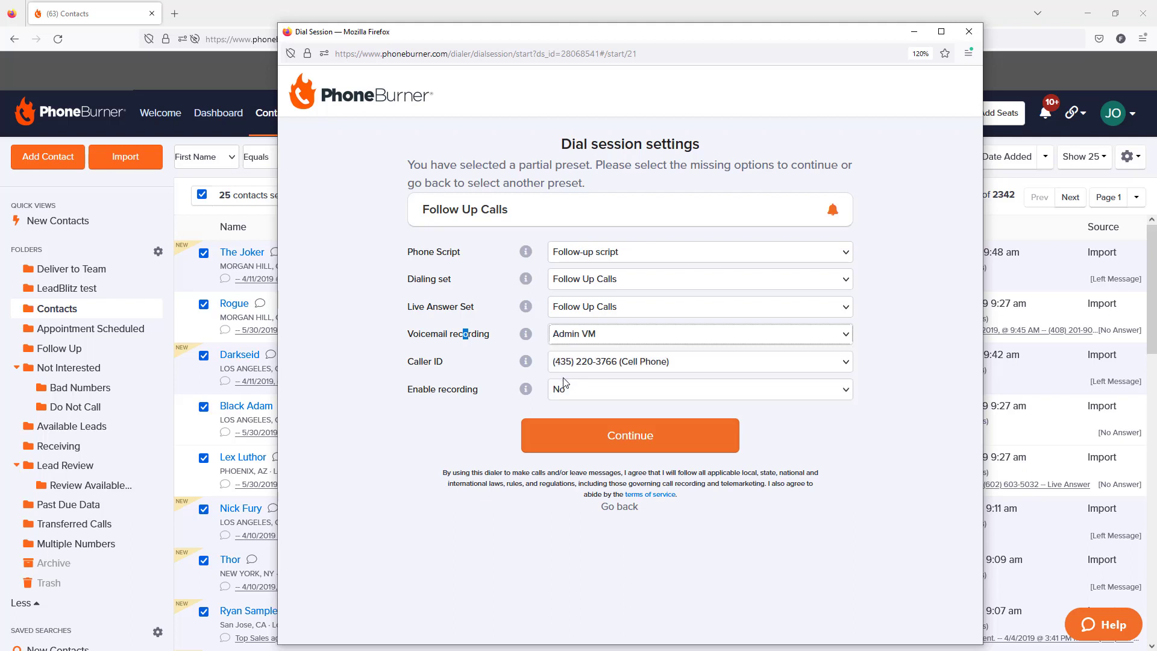
- Leave Caller ID on the Cell Phone number and set Enable recording to Yes
left_click(486, 406)
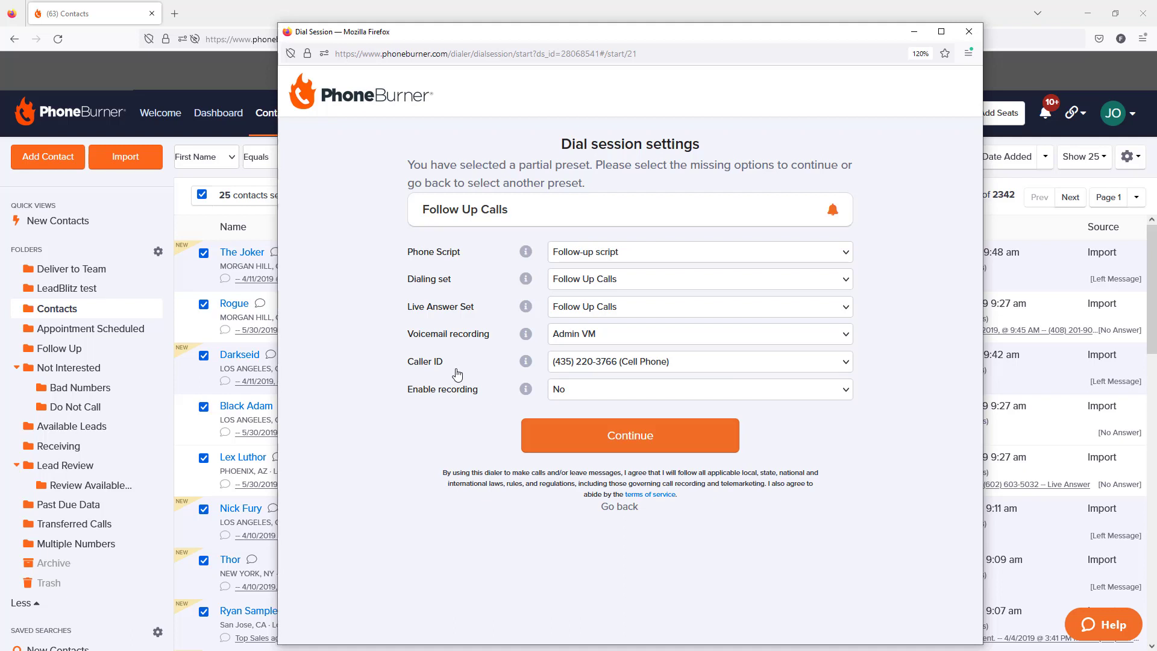
left_click(601, 366)
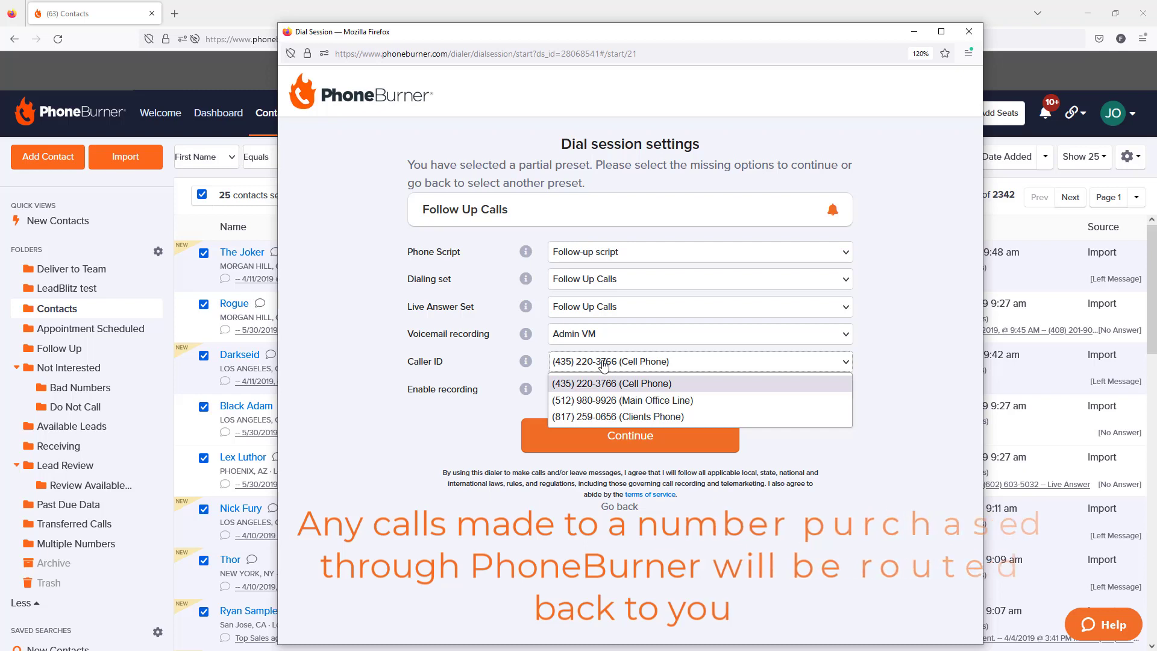
left_click(583, 384)
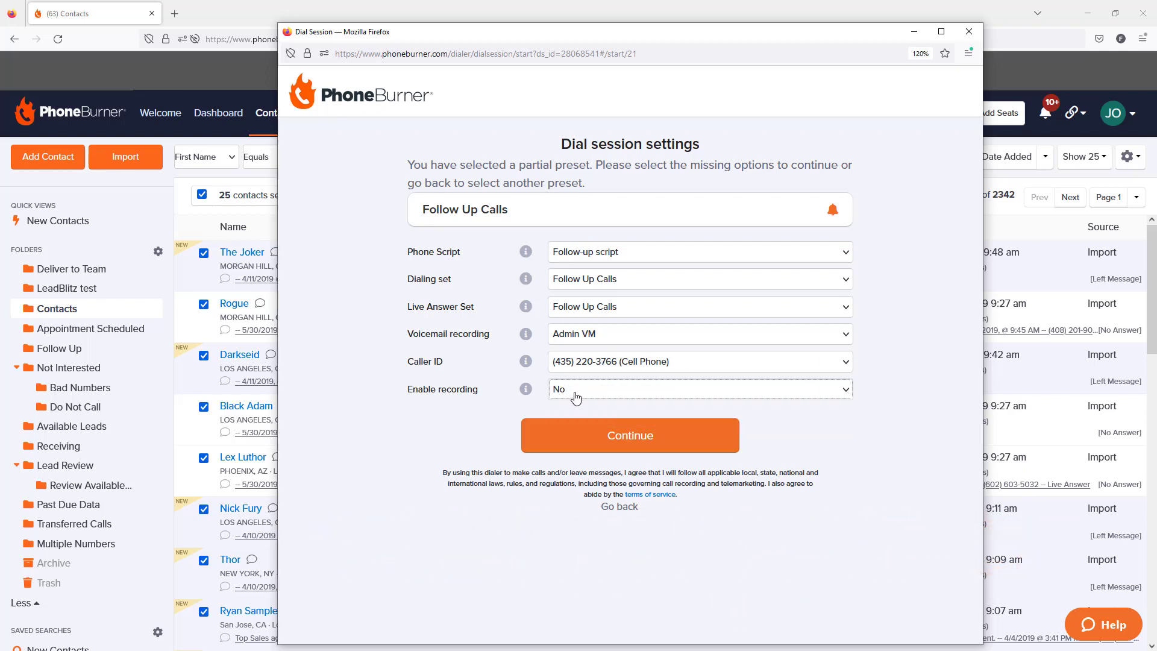
left_click(576, 396)
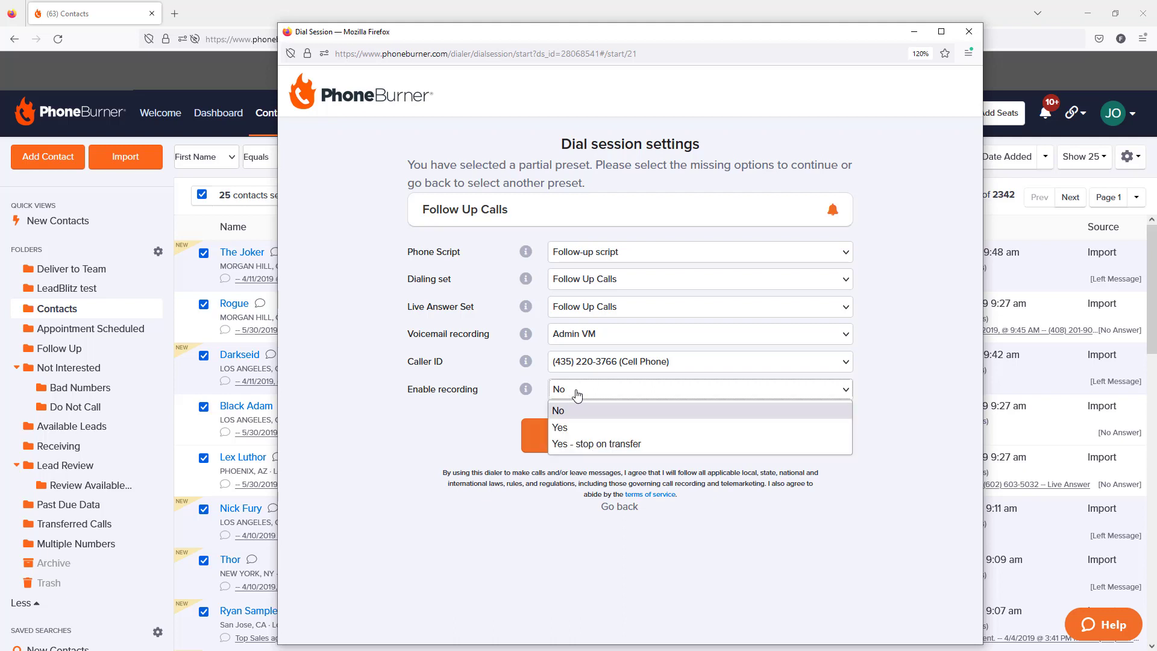
left_click(565, 429)
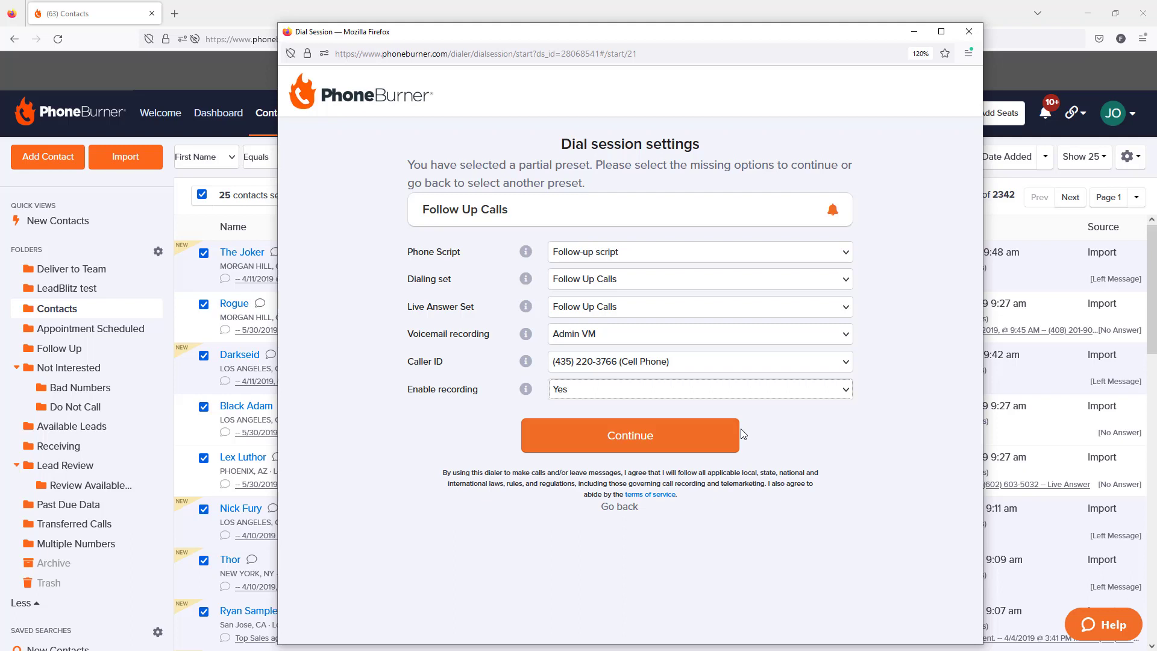
- Continue past the settings, switch the connection method to Phone, and select the dial-in number
left_click(646, 445)
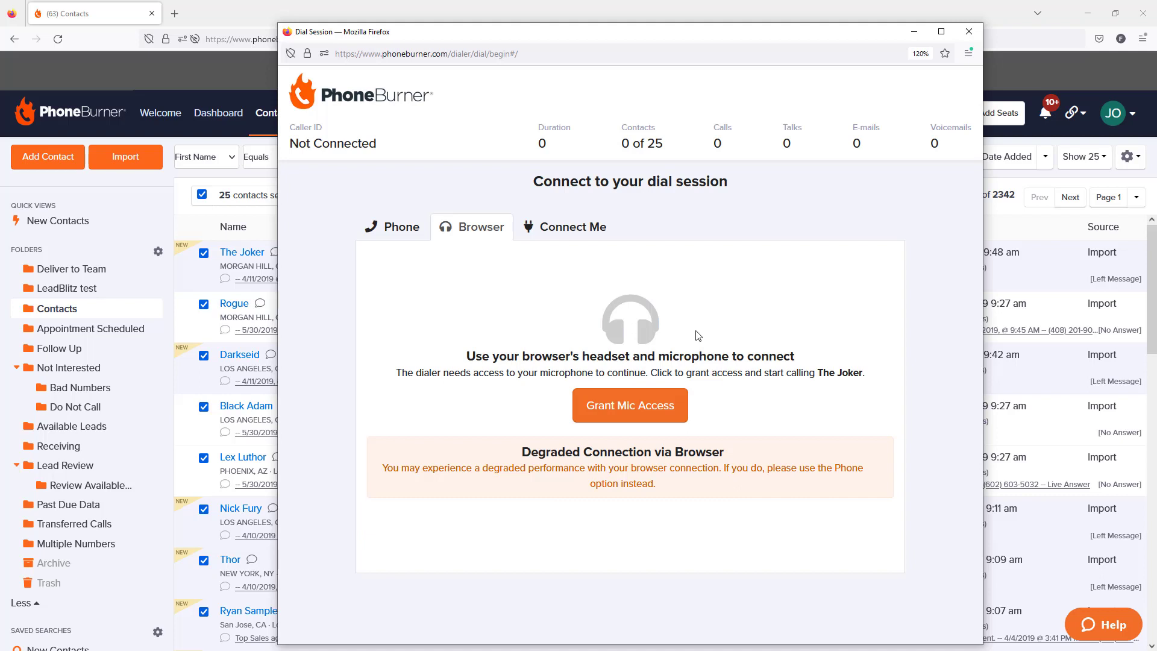
left_click(476, 227)
left_click(400, 230)
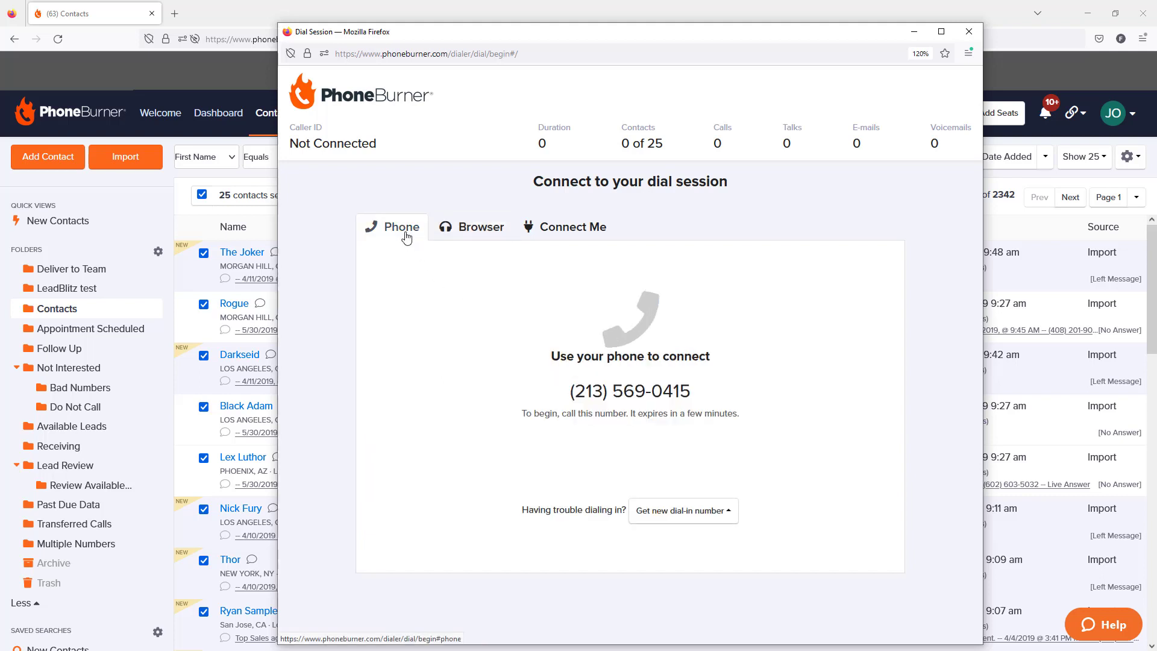
left_click_drag(577, 40, 723, 30)
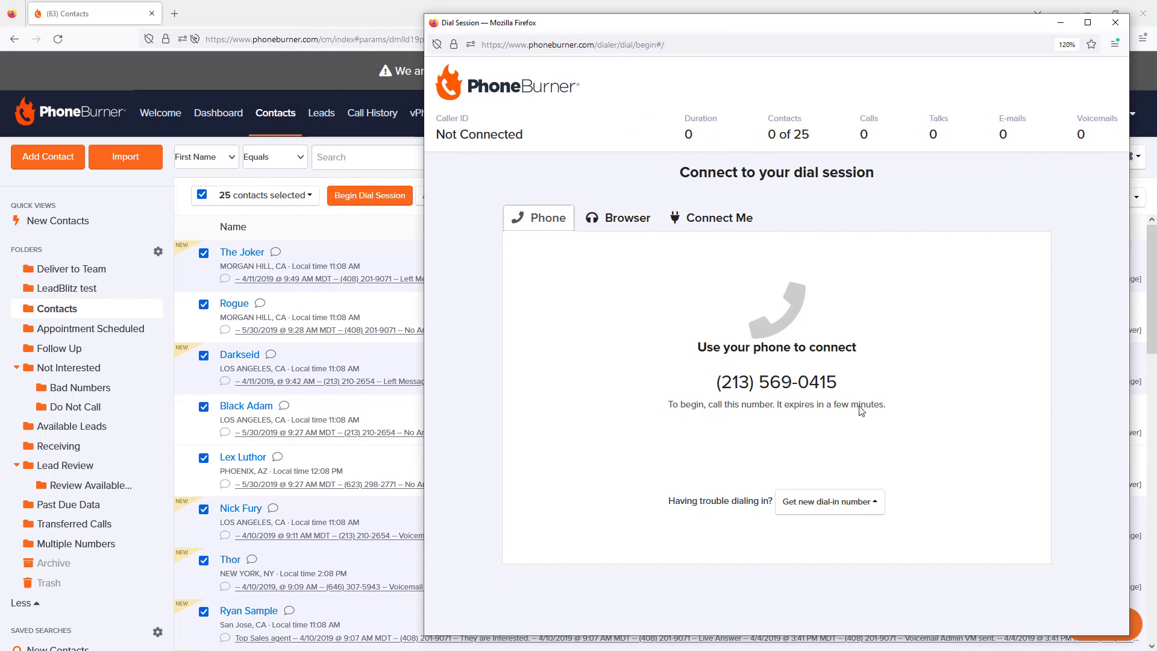
left_click_drag(863, 388, 714, 382)
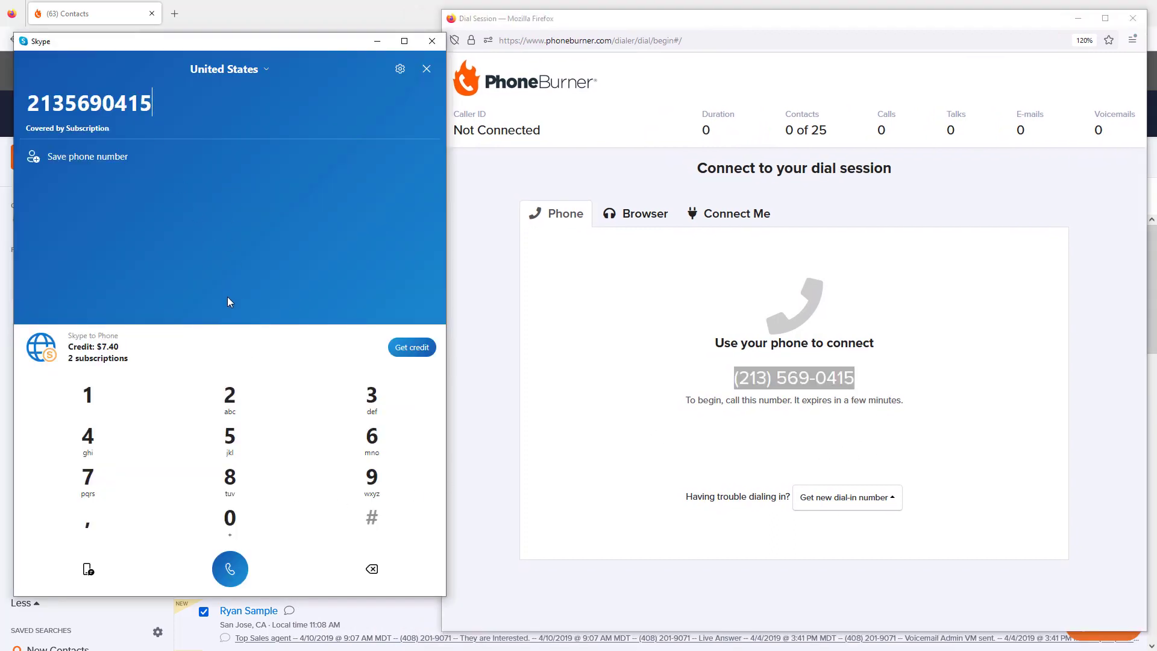
- Place the Skype call to the PhoneBurner dial-in number and mark the session's caller ID
left_click(229, 579)
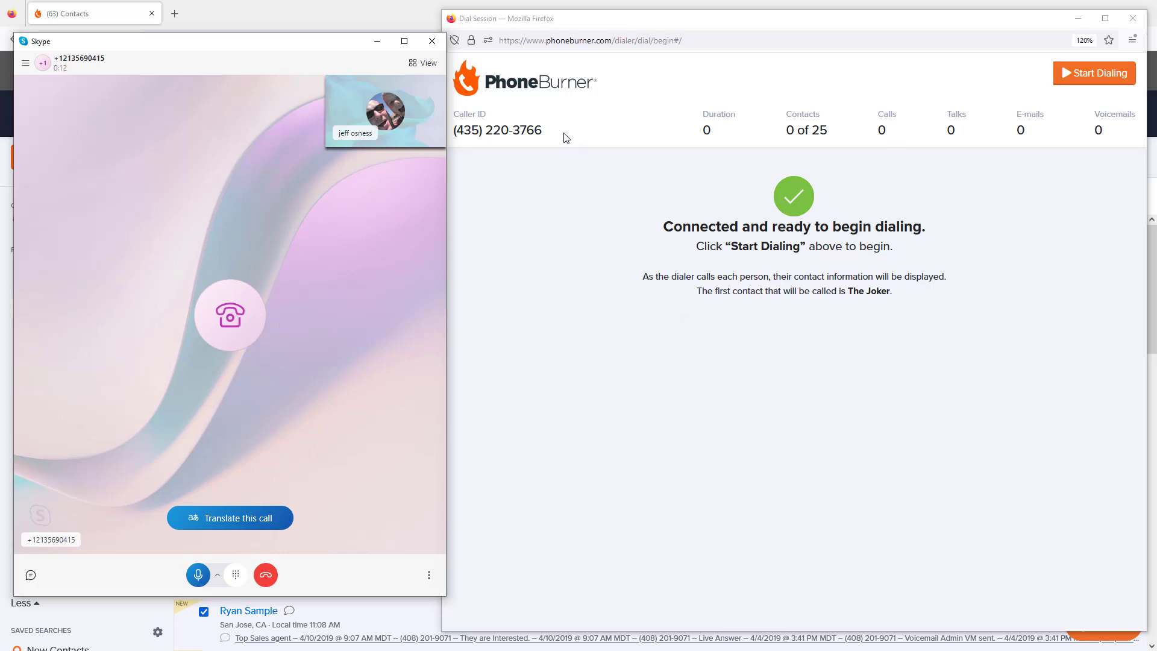
left_click_drag(542, 130, 459, 131)
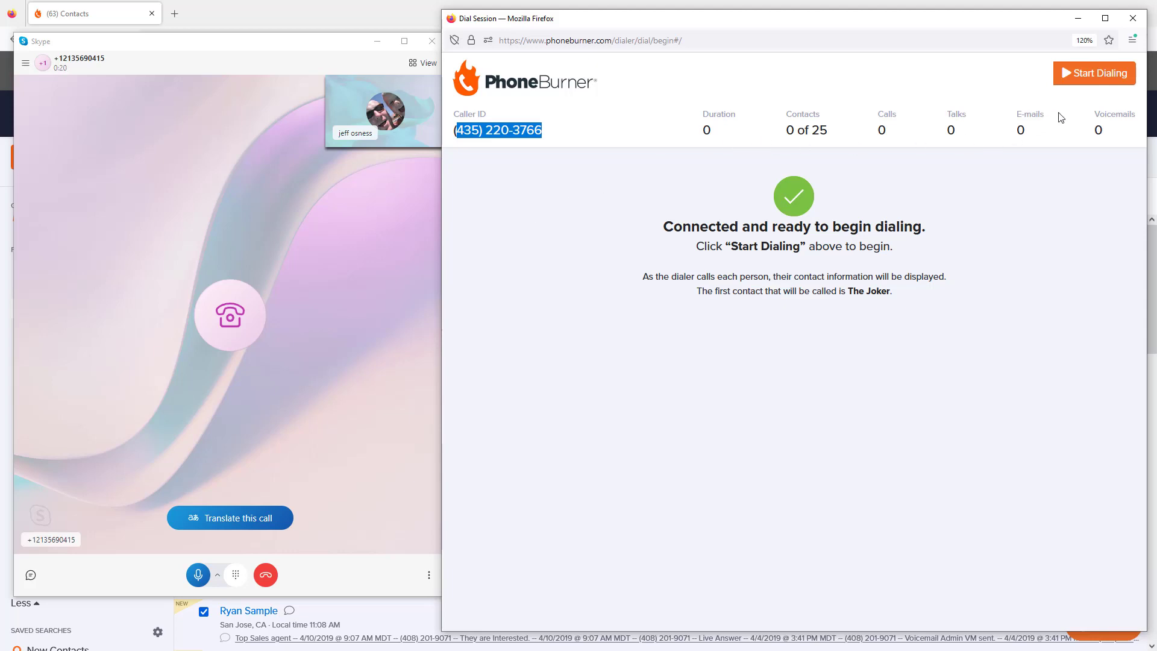
- Start dialing, show the Phone Script, and log The Joker and Rogue as No Answer
left_click(1078, 80)
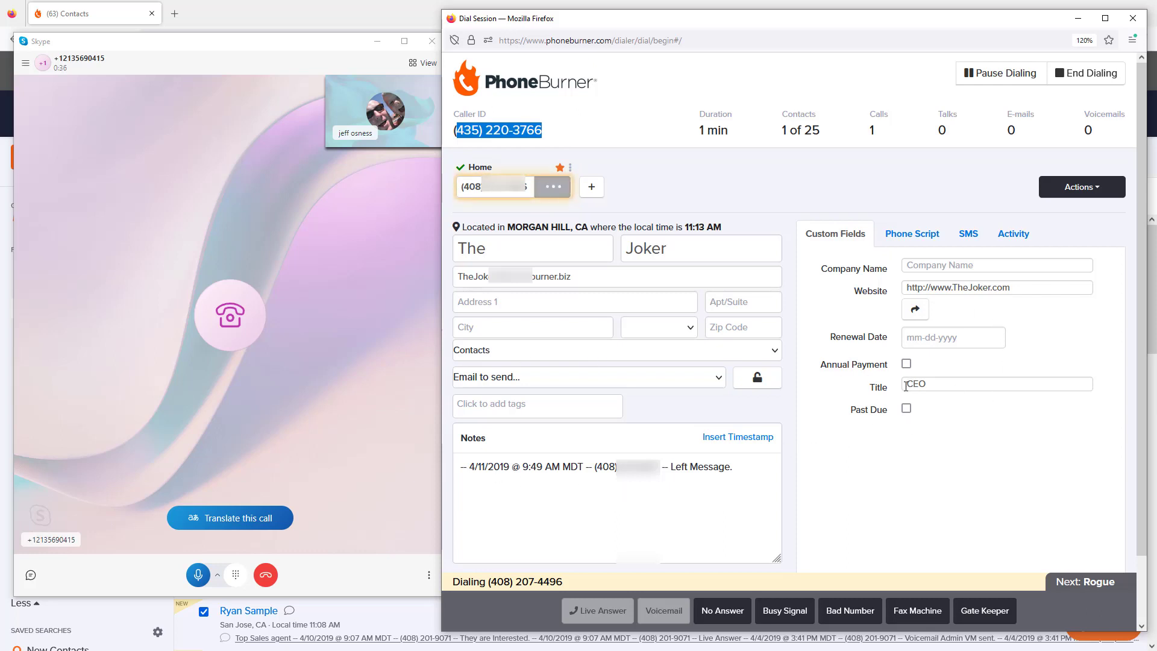
left_click(919, 239)
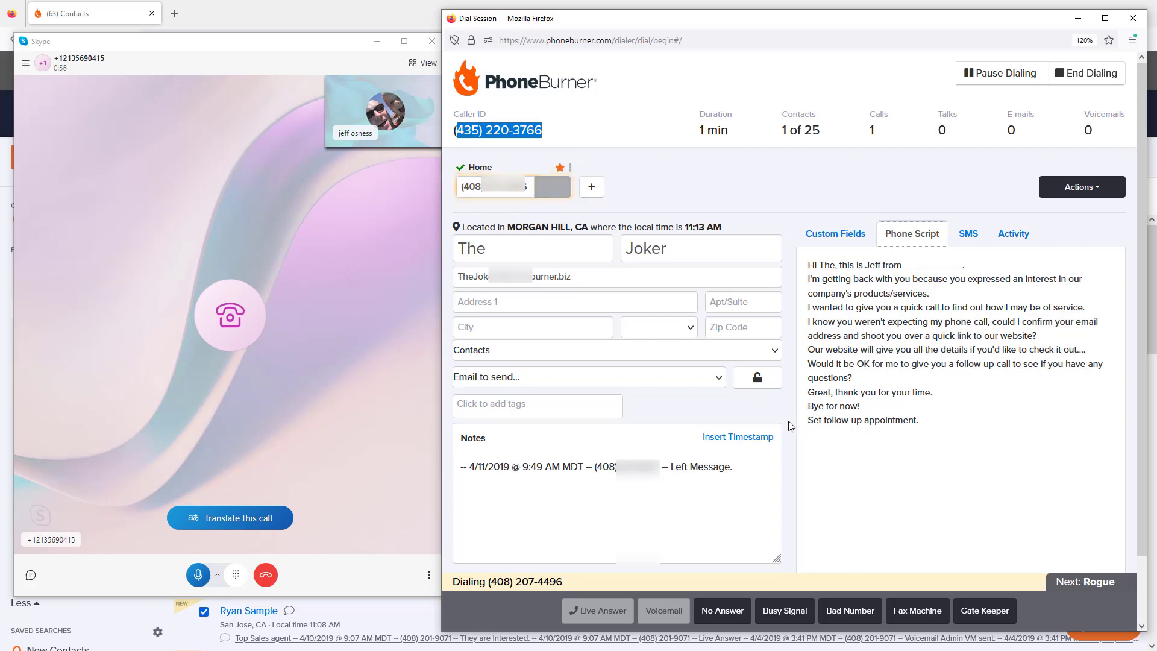
left_click(729, 611)
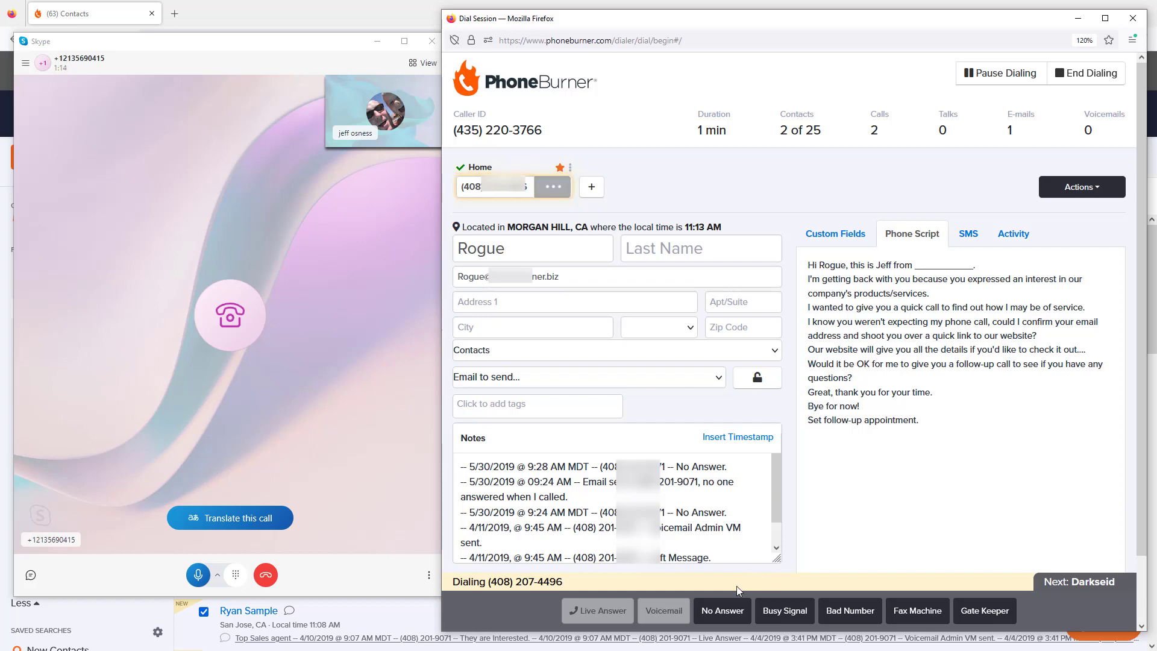
left_click(736, 621)
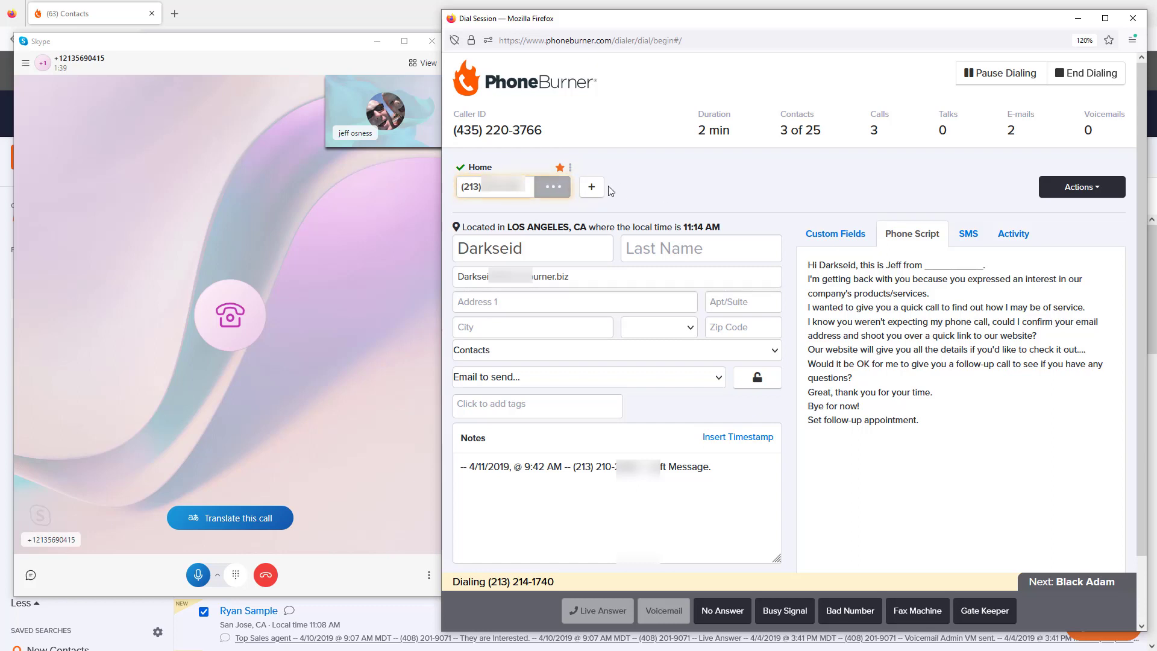
- Add a new number labelled Cell to Darkseid's record, pause auto-dialing, and dial that Cell (Home) number
left_click(592, 187)
left_click(612, 191)
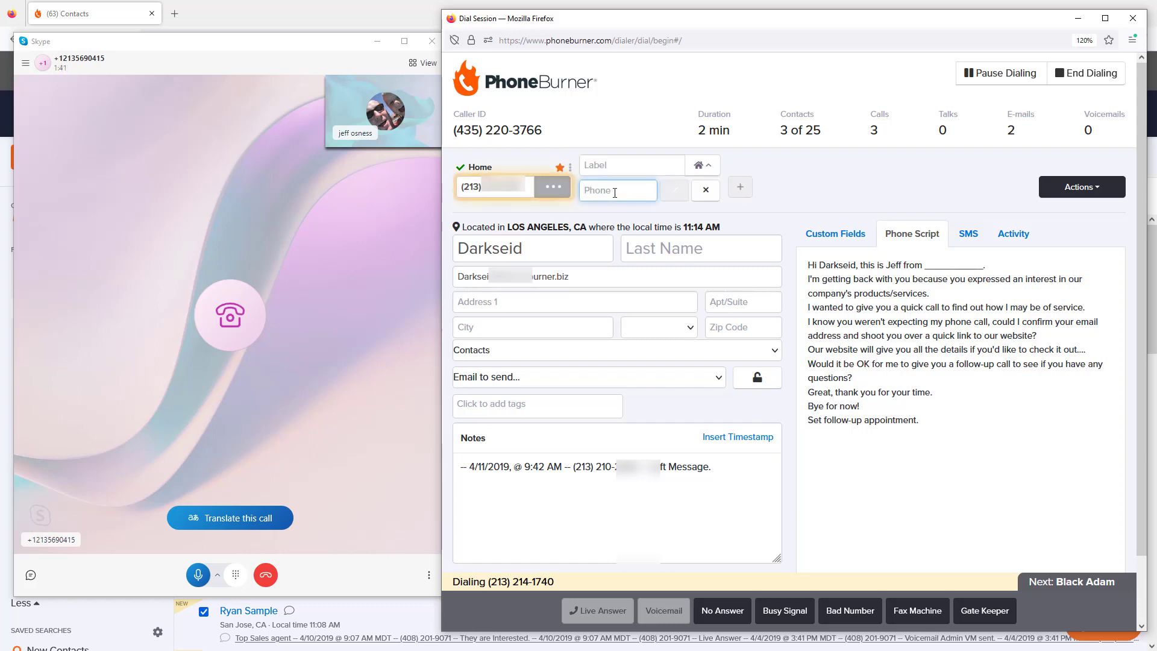
type("623")
left_click(674, 165)
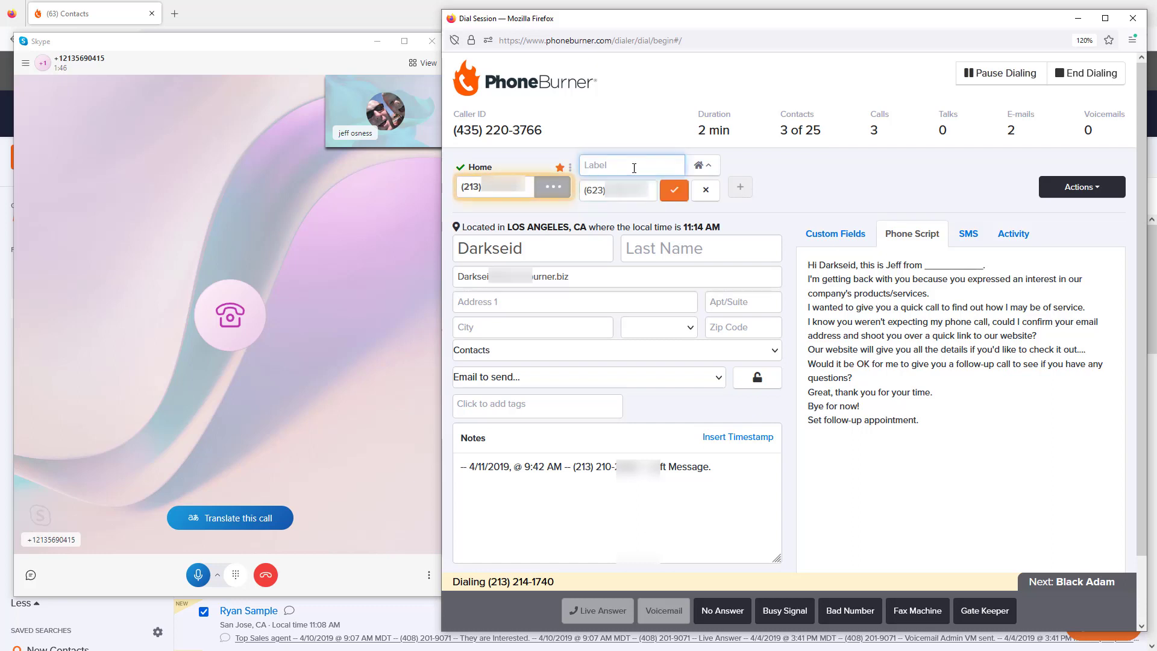
type("Ce")
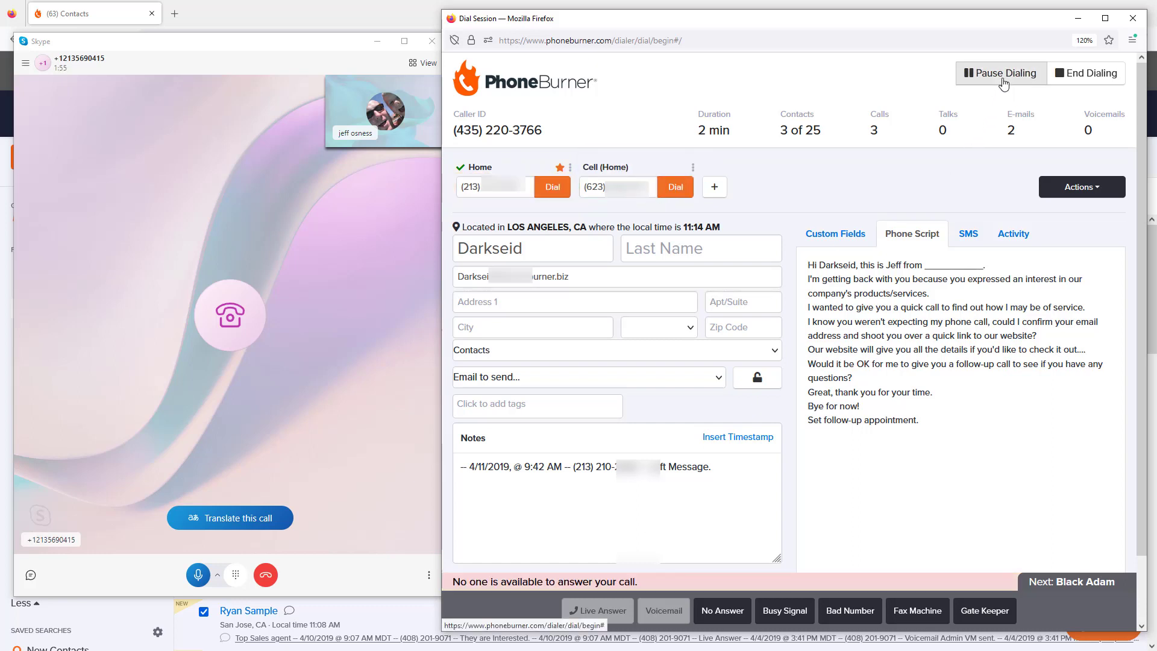
left_click(1000, 73)
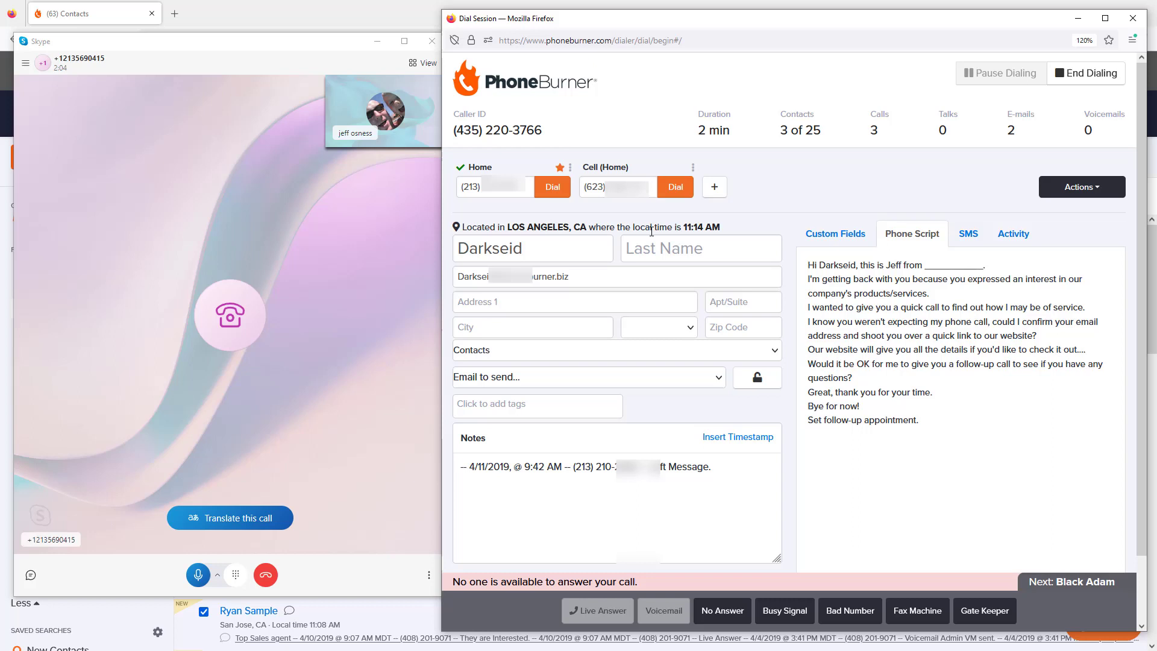
left_click(675, 187)
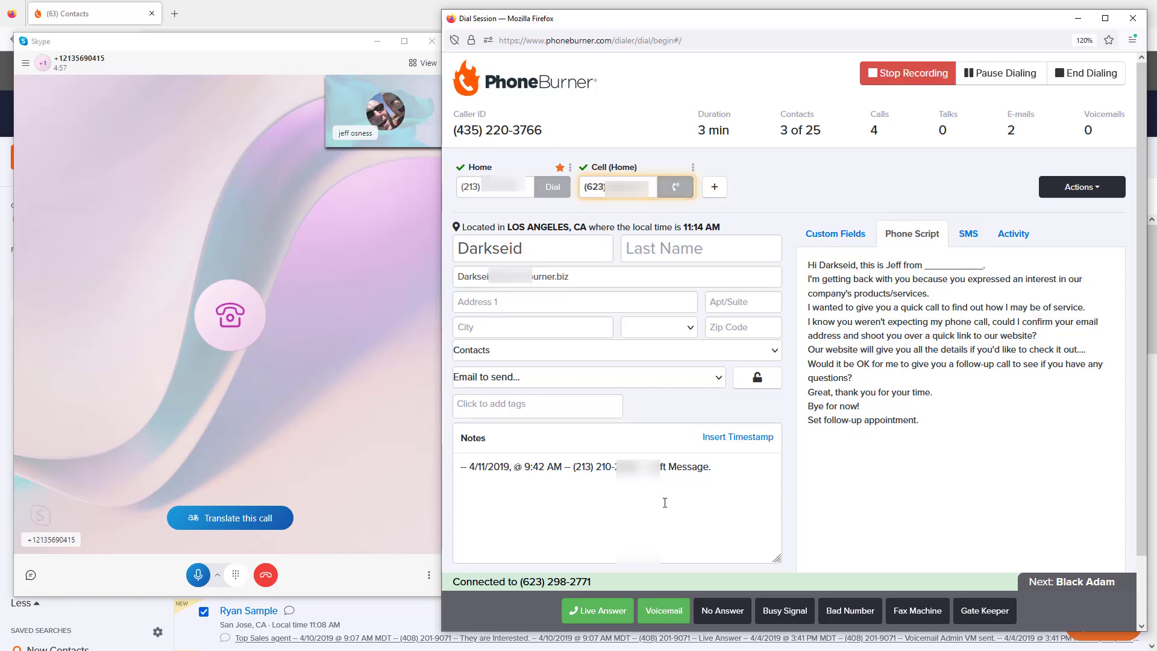
- Mark Darkseid's call as Live Answer, hold and resume it, open then close Transfer, and stop recording
left_click(607, 610)
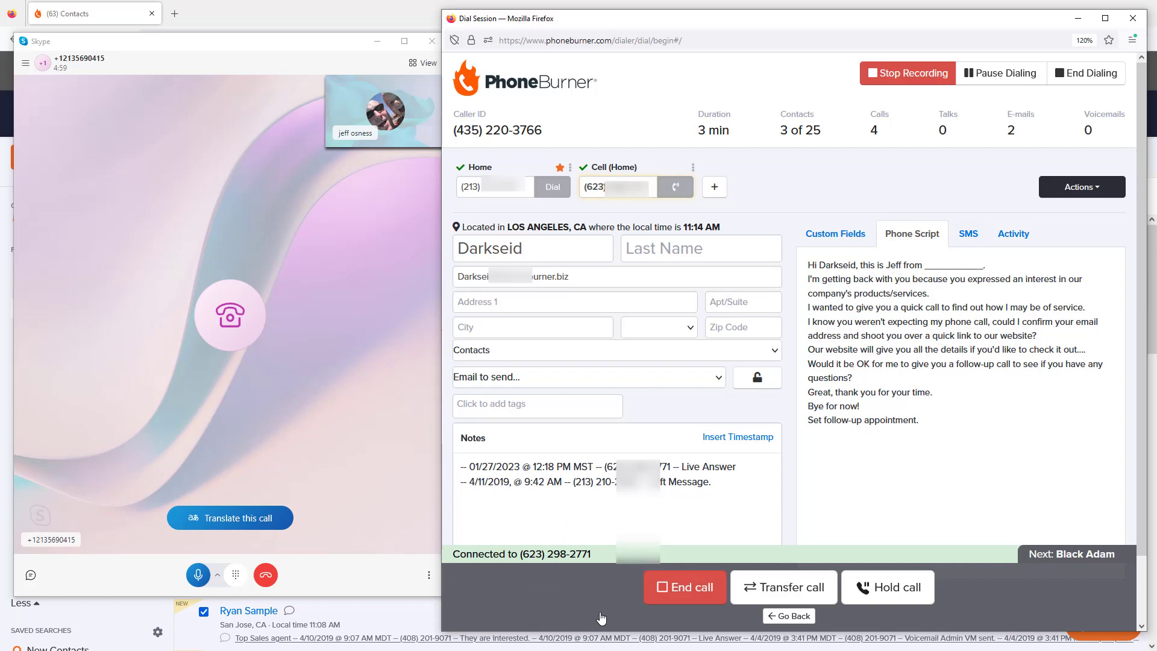
left_click(876, 589)
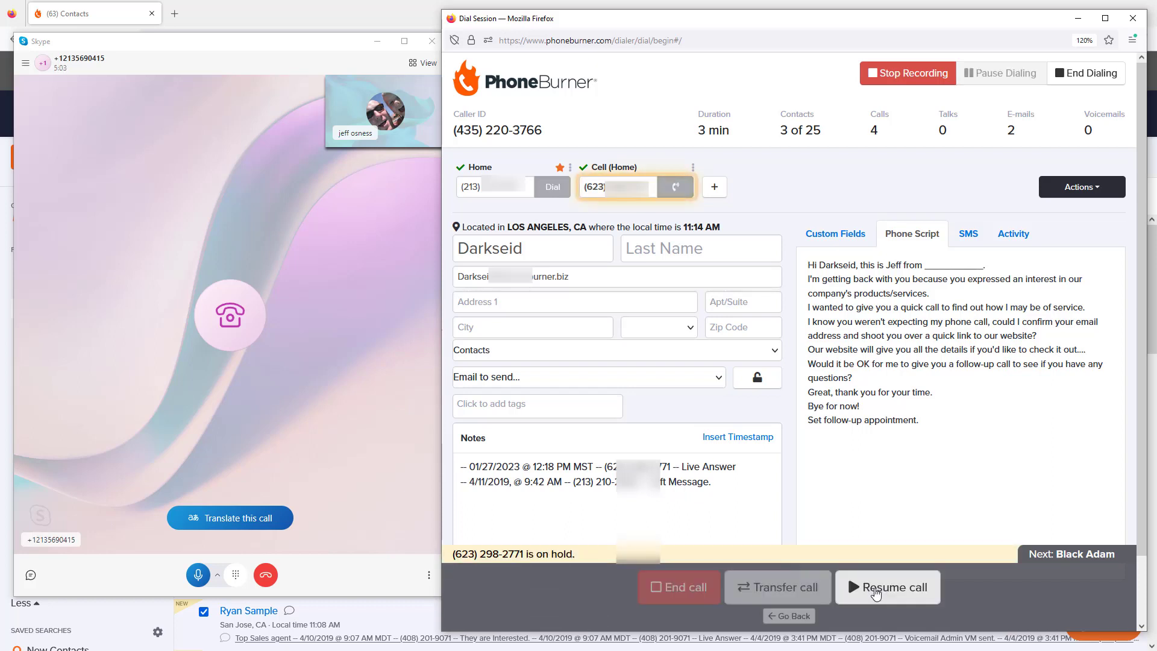
left_click(875, 595)
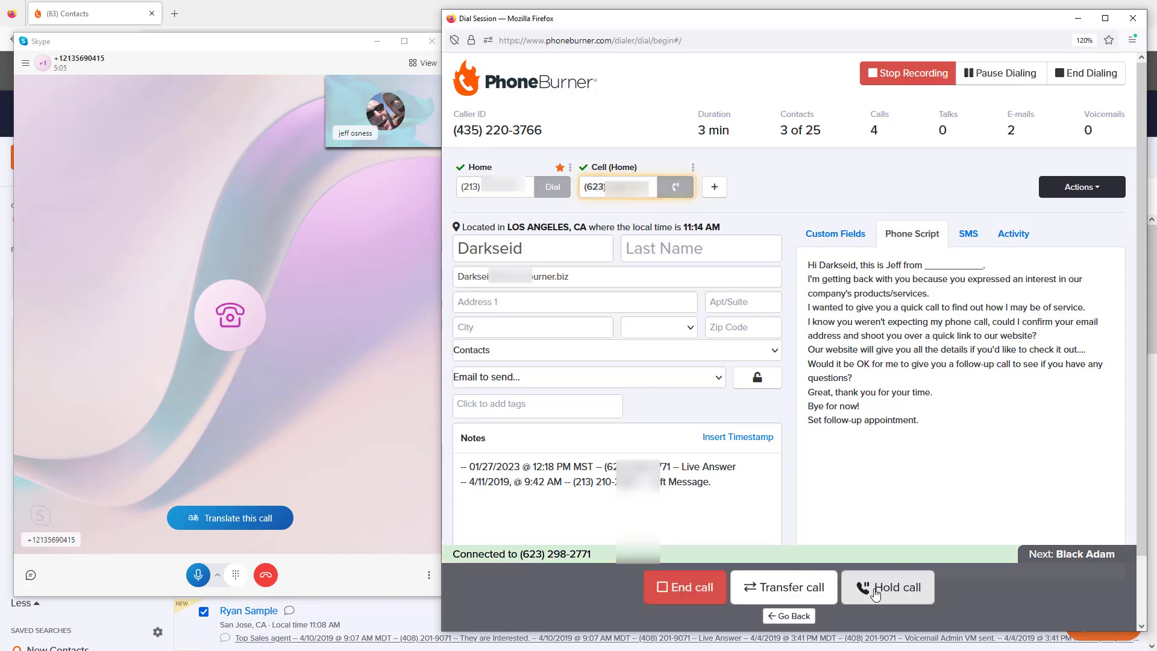
left_click(782, 588)
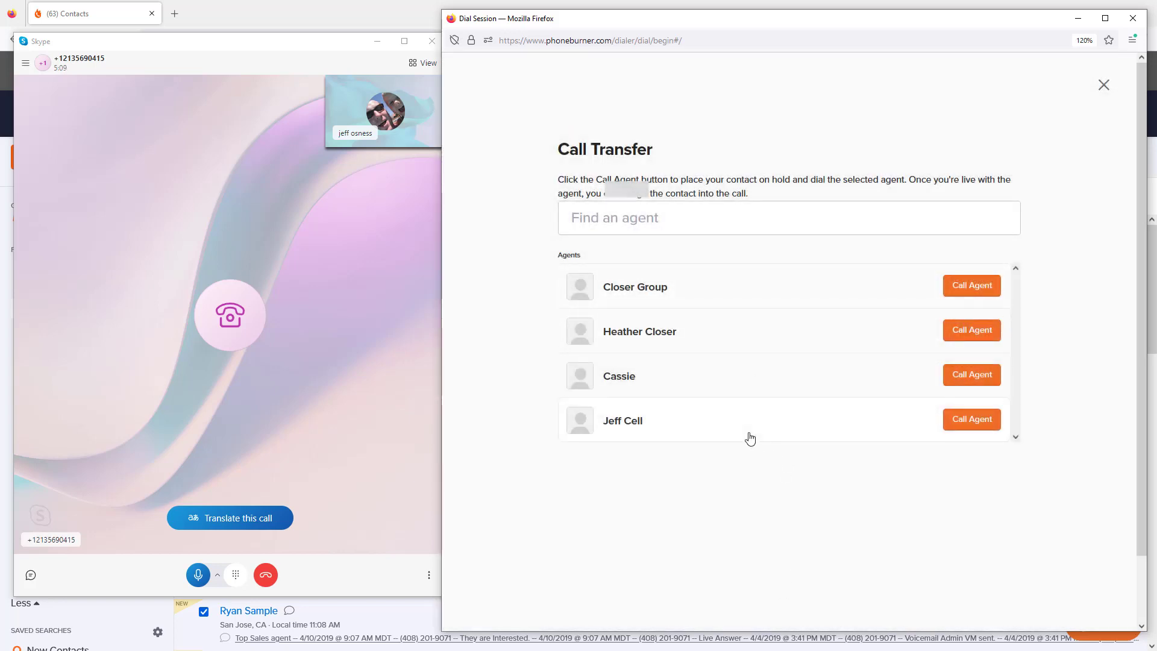
left_click(1104, 86)
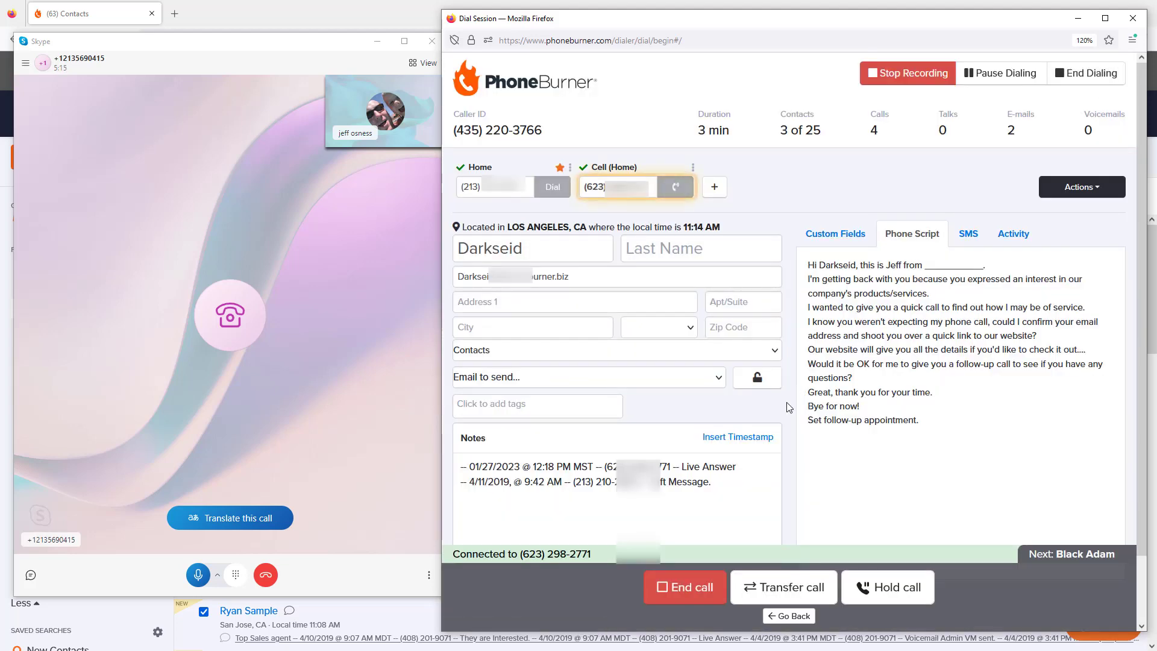
left_click(909, 79)
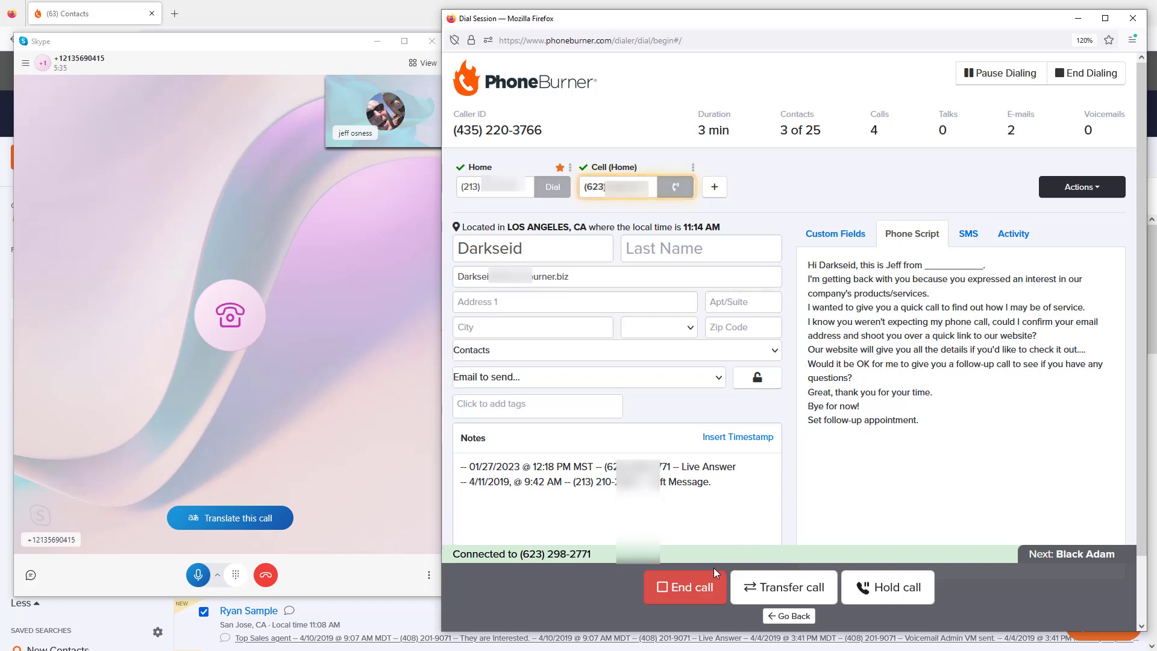
- End the live call and add 'add lots of notes' as a new line in the contact's notes
left_click(680, 592)
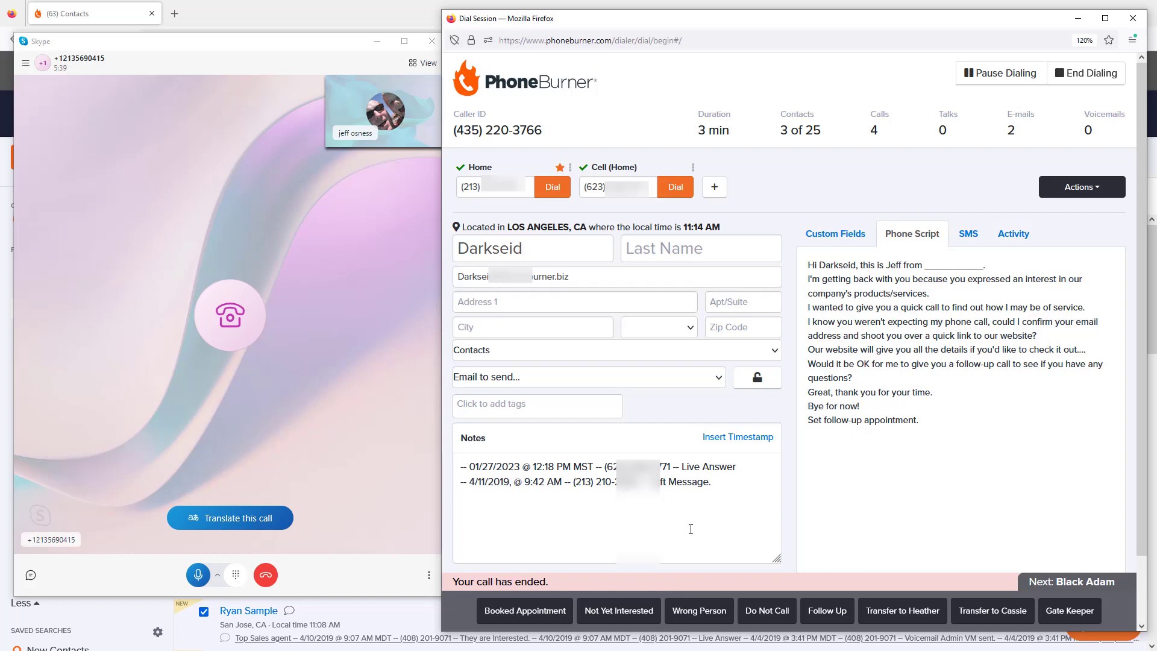
left_click(724, 486)
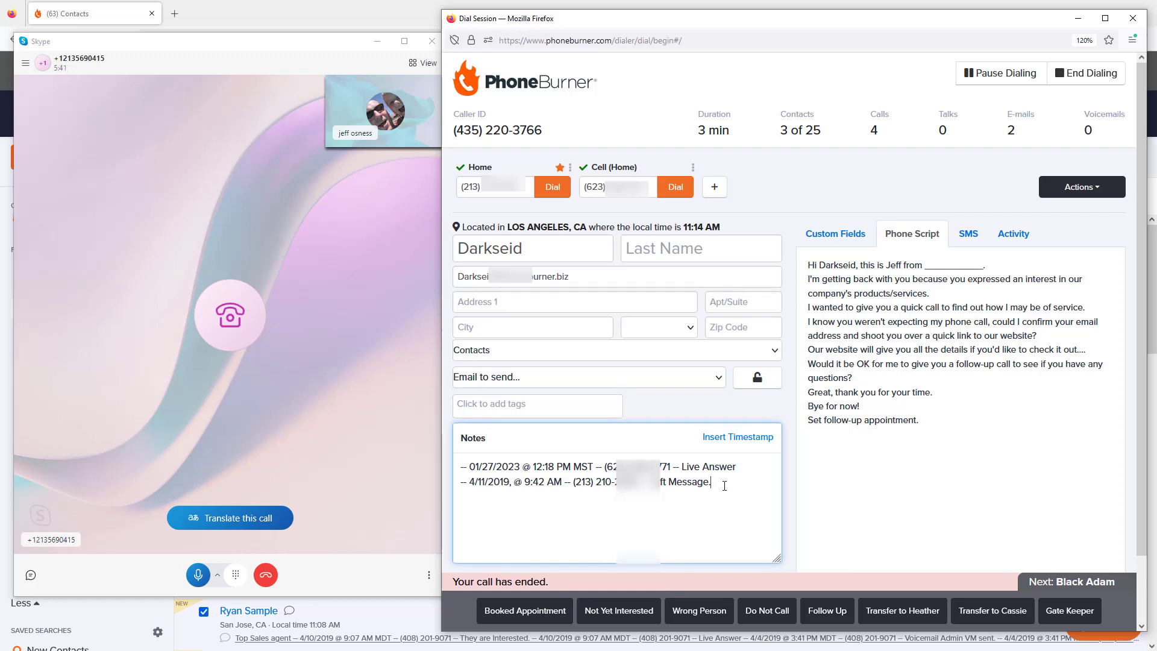
key("Return")
type("add lots of notes")
left_click_drag(262, 45, 203, 66)
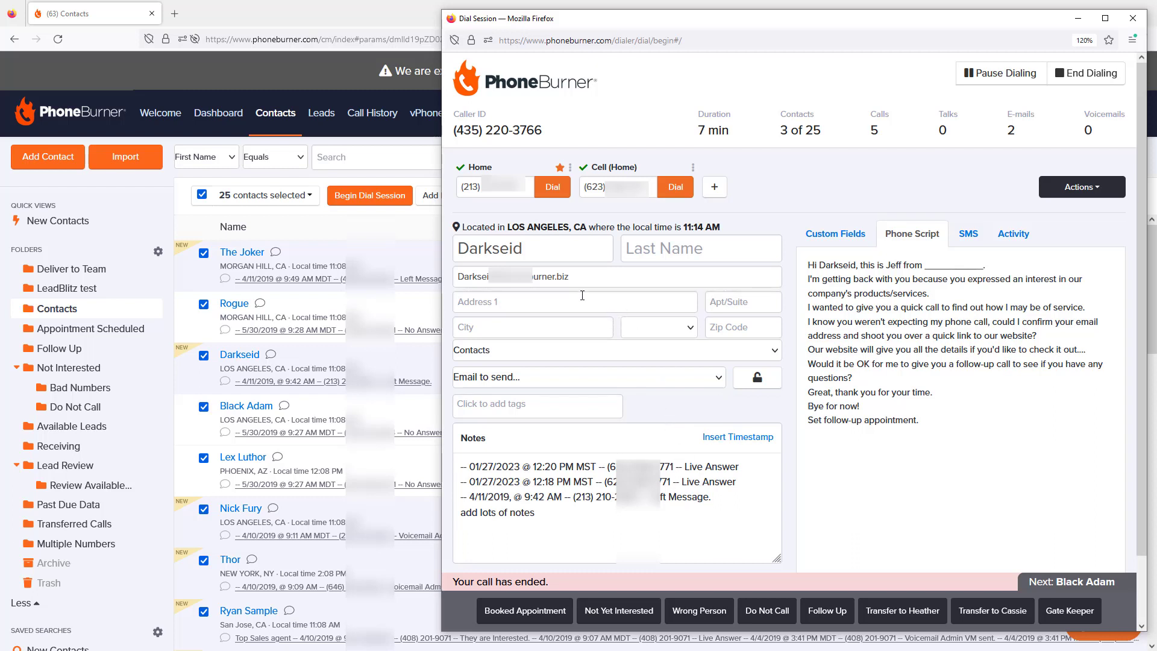
- Redial the contact's cell number and drop the recorded voicemail once it connects
left_click(679, 191)
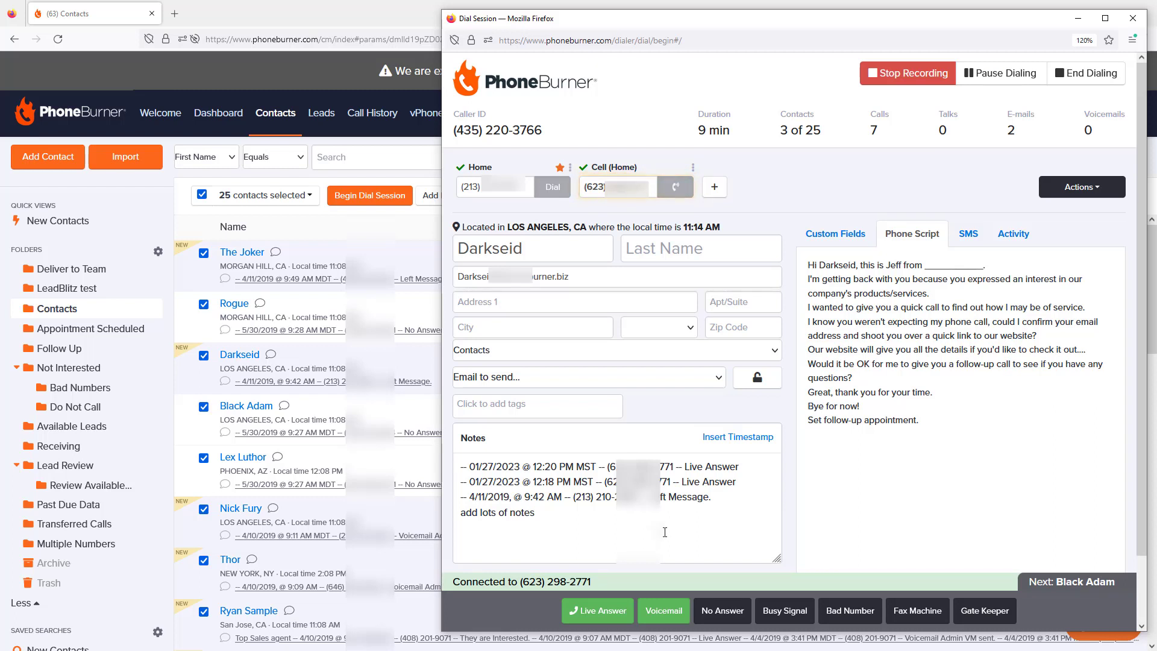
left_click(666, 605)
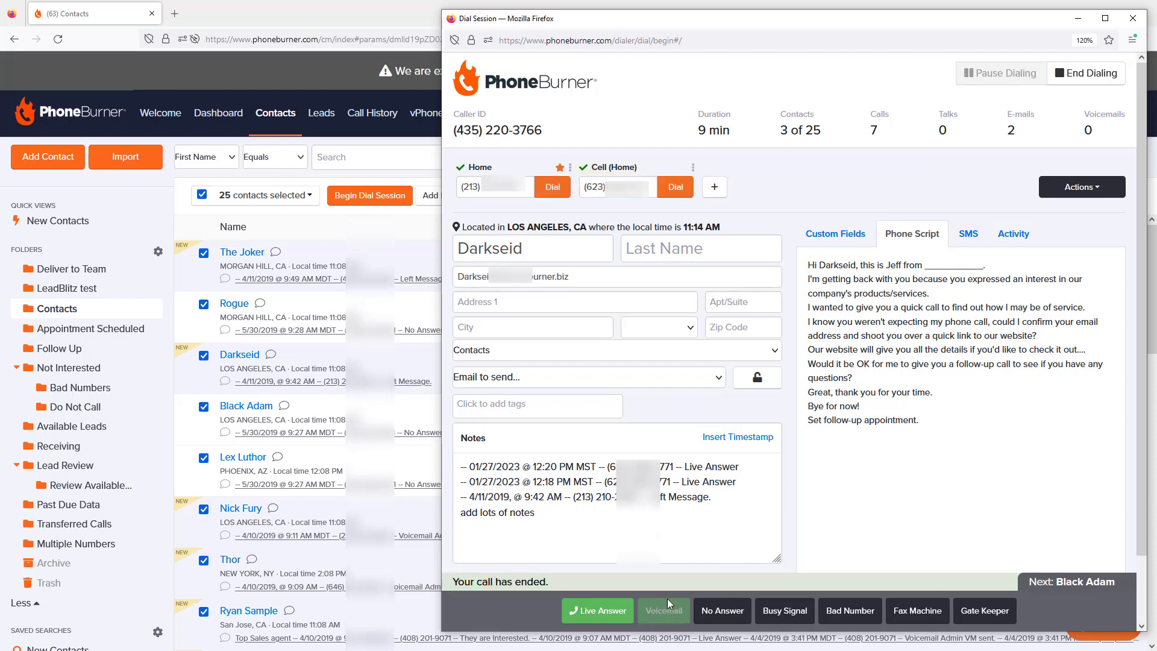